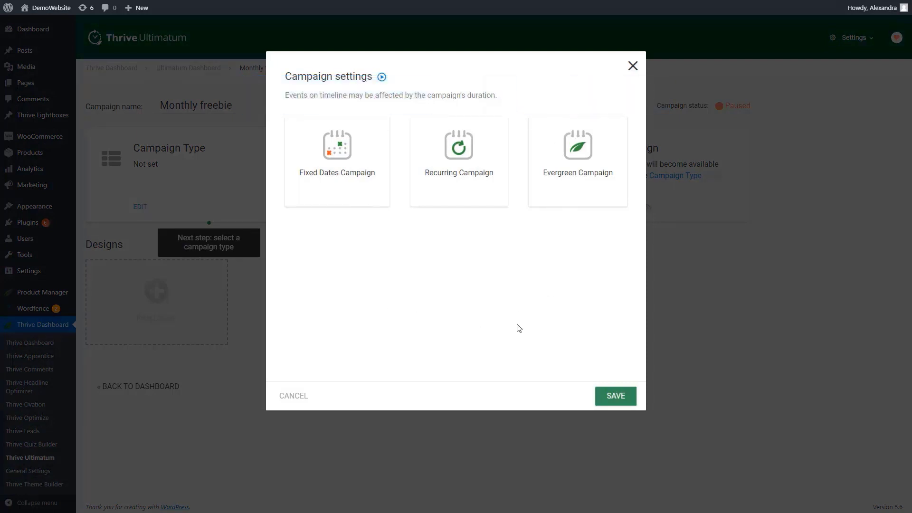
Choose the Evergreen Campaign type with an absolute countdown of 2 days and activate lockdown
click(571, 190)
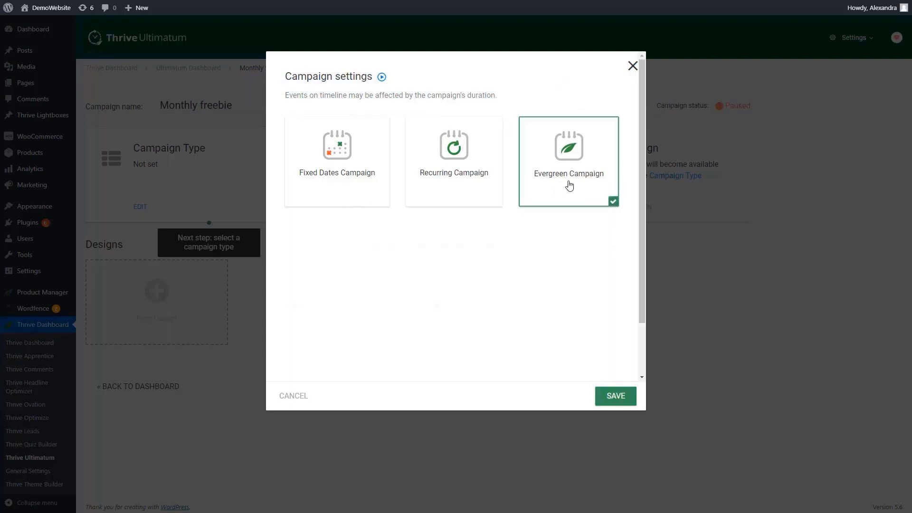
scroll(494, 285, down, 1)
scroll(463, 288, up, 1)
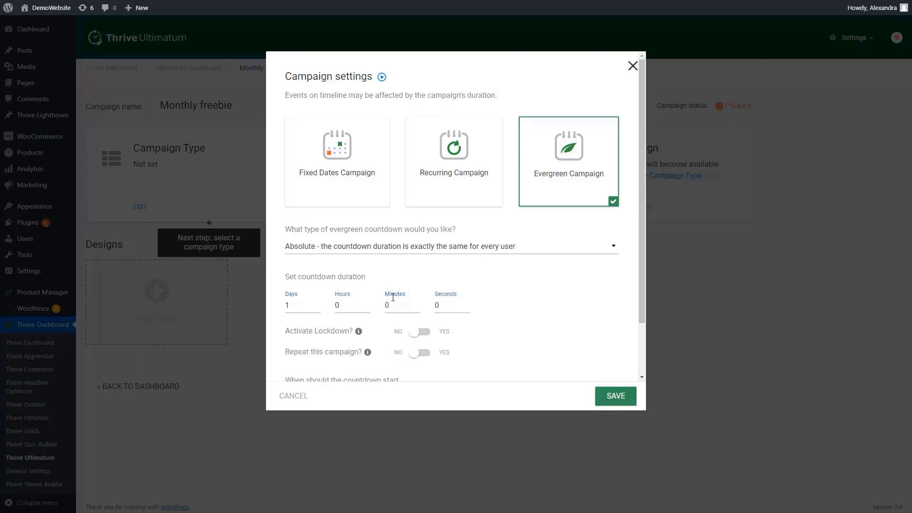
click(291, 306)
double_click(315, 304)
text(2)
click(425, 332)
Set the countdown to start on an incoming webhook from InfusionSoft and save the campaign settings
scroll(501, 314, down, 3)
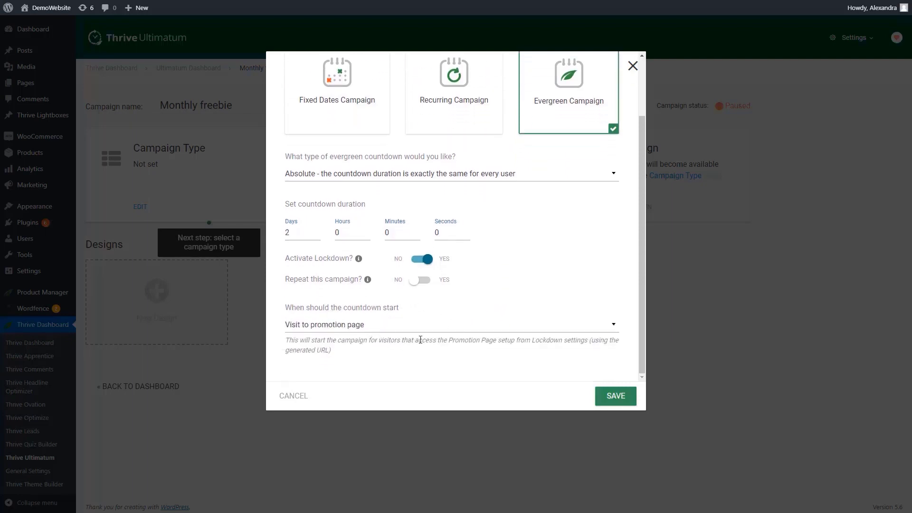
click(612, 328)
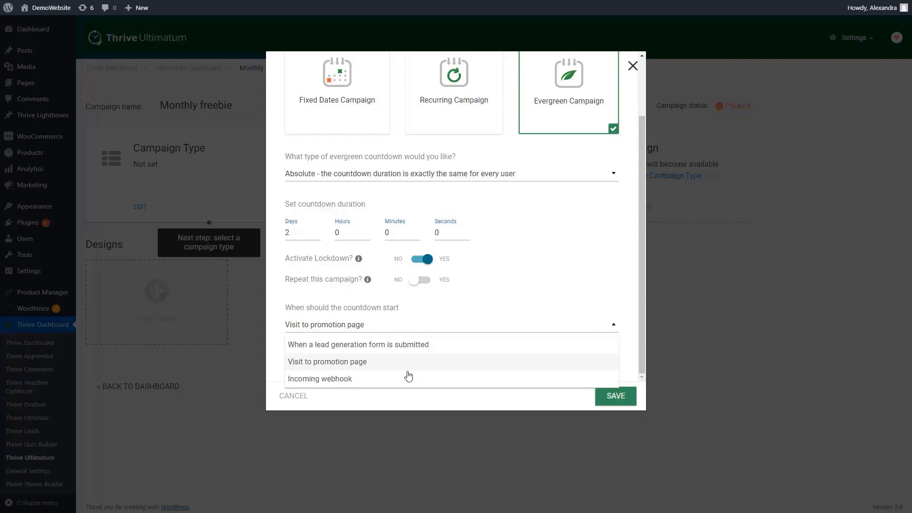
click(383, 379)
scroll(515, 299, down, 3)
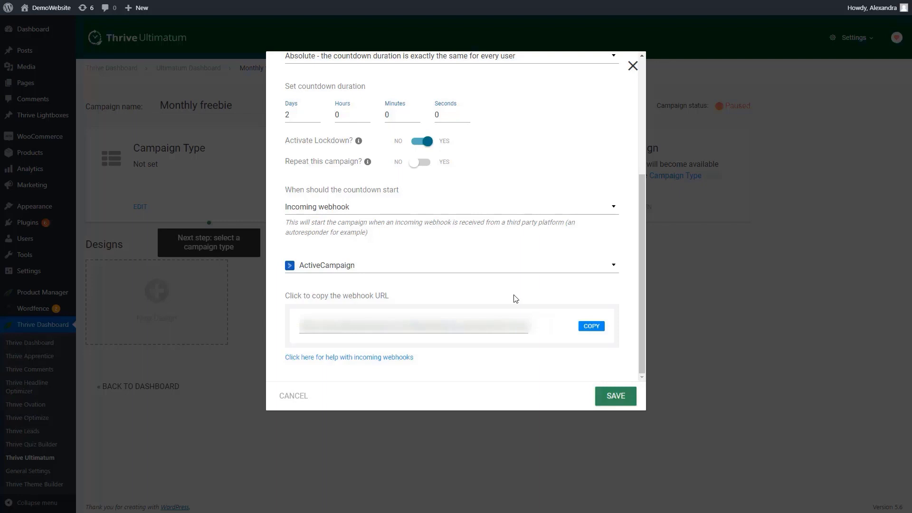
click(370, 270)
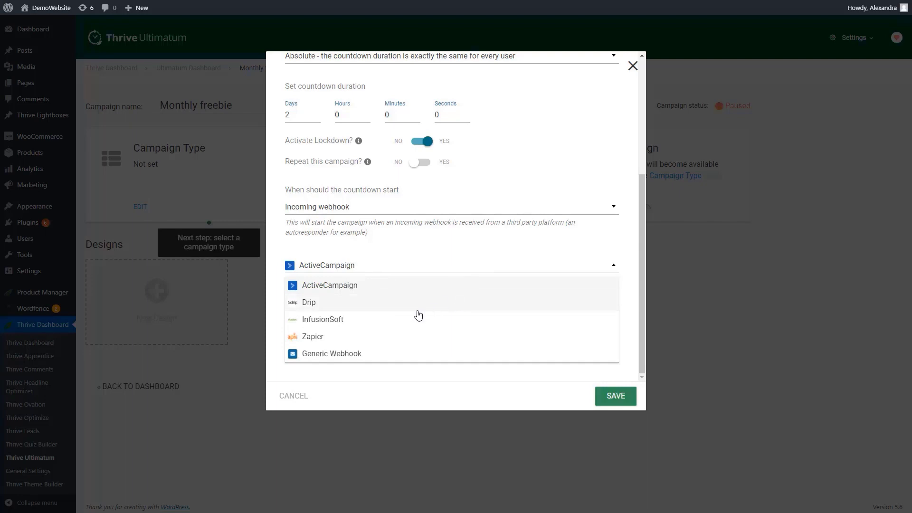
click(344, 320)
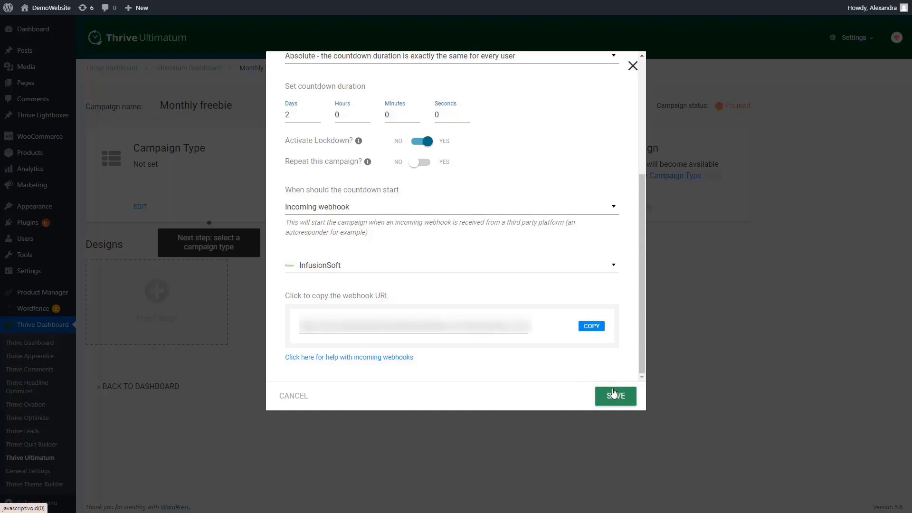
click(615, 397)
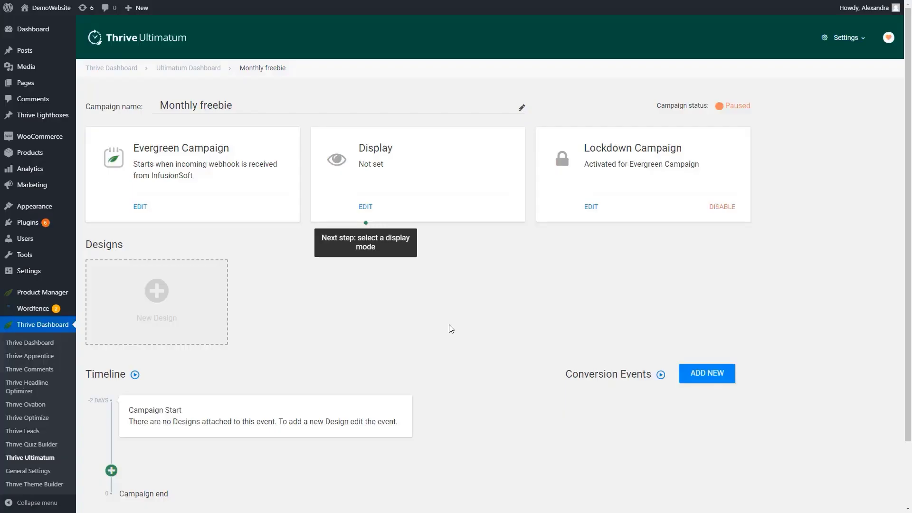
Set the campaign to display on the "Get the Freebie!" page and save the display settings
click(366, 207)
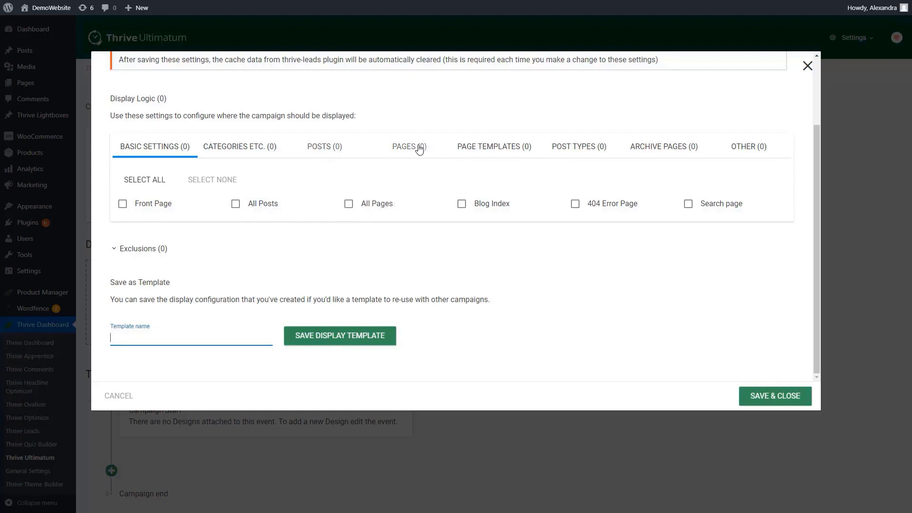
click(403, 147)
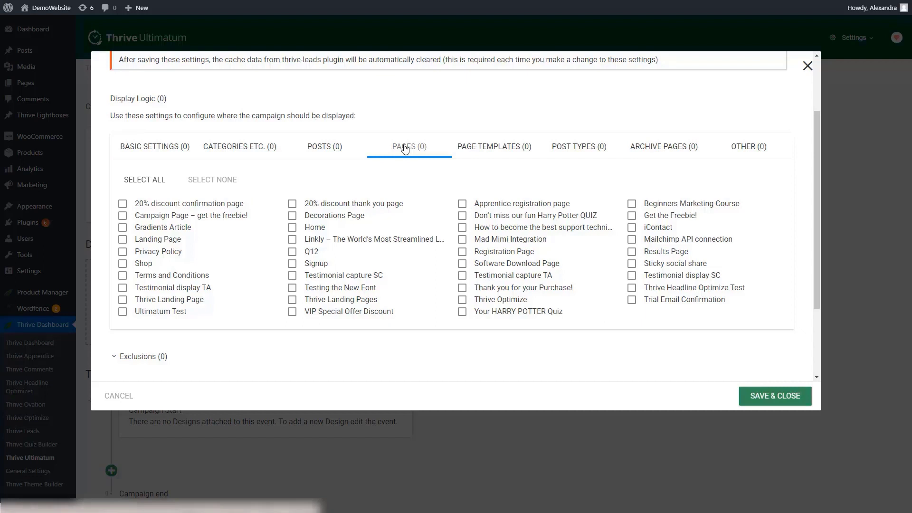
click(664, 218)
click(793, 404)
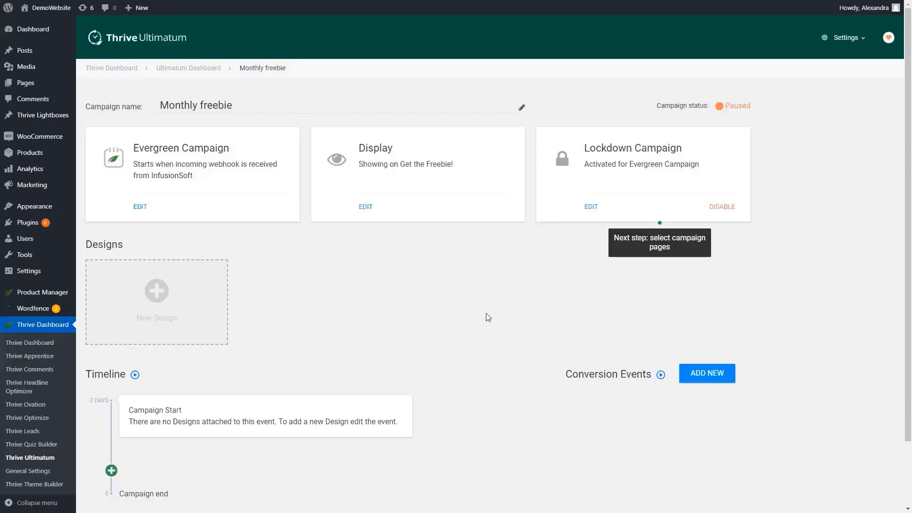
In the lockdown settings, assign "Pre-access Page" as the pre-access page and "Expired Page" as the expired page
click(589, 209)
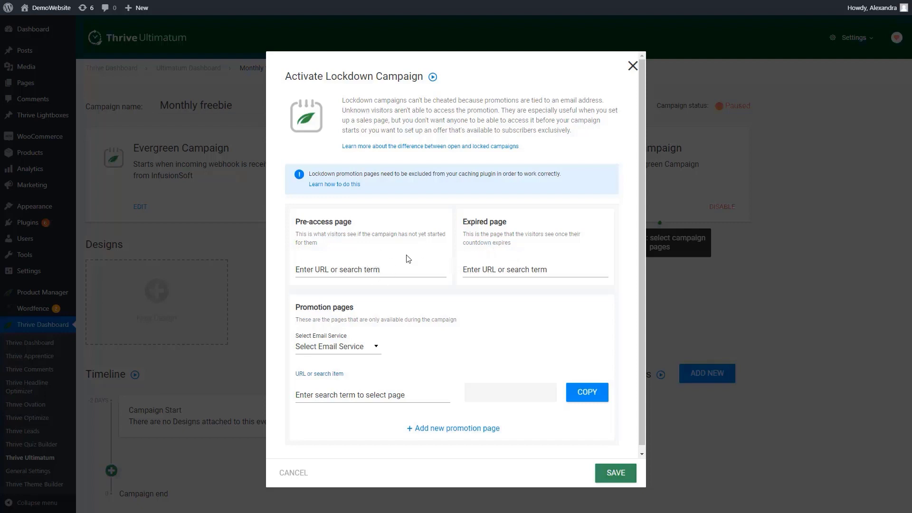
click(401, 269)
text(pre)
click(329, 313)
click(591, 270)
text(Expired Page)
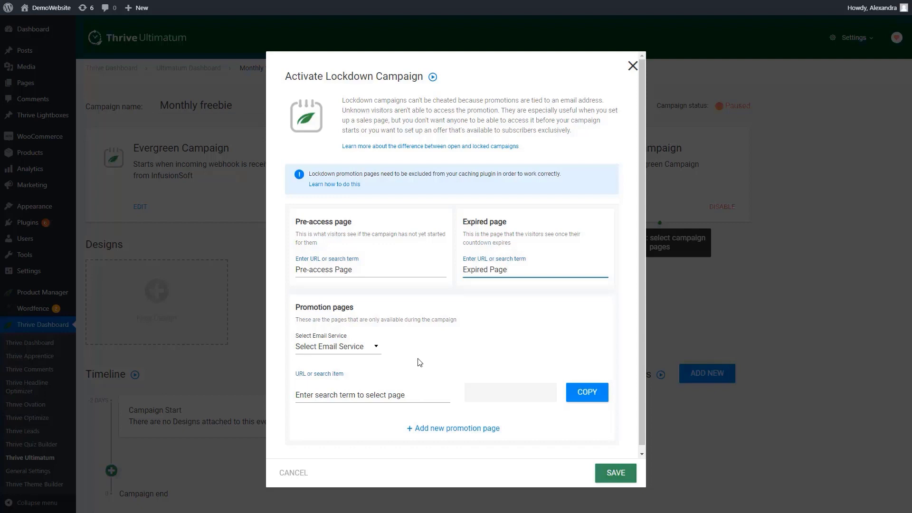
Choose Infusionsoft as the email service, set "Get the Freebie!" as the promotion page, and save the lockdown settings
click(375, 353)
scroll(327, 308, down, 2)
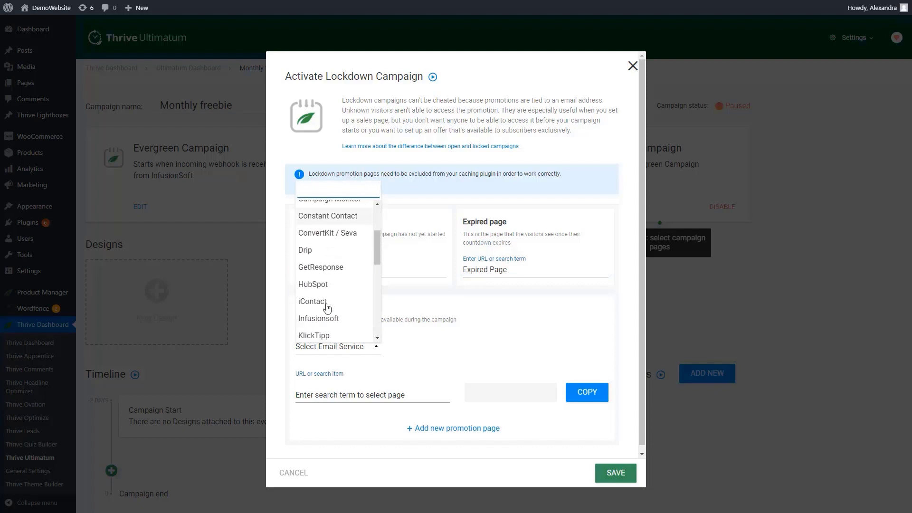
scroll(327, 307, down, 2)
click(327, 269)
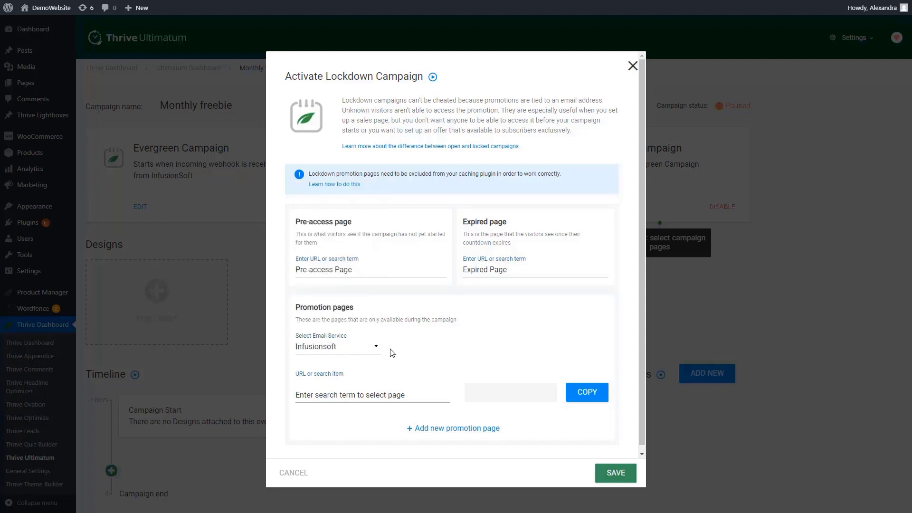
click(335, 397)
text(get the freebie)
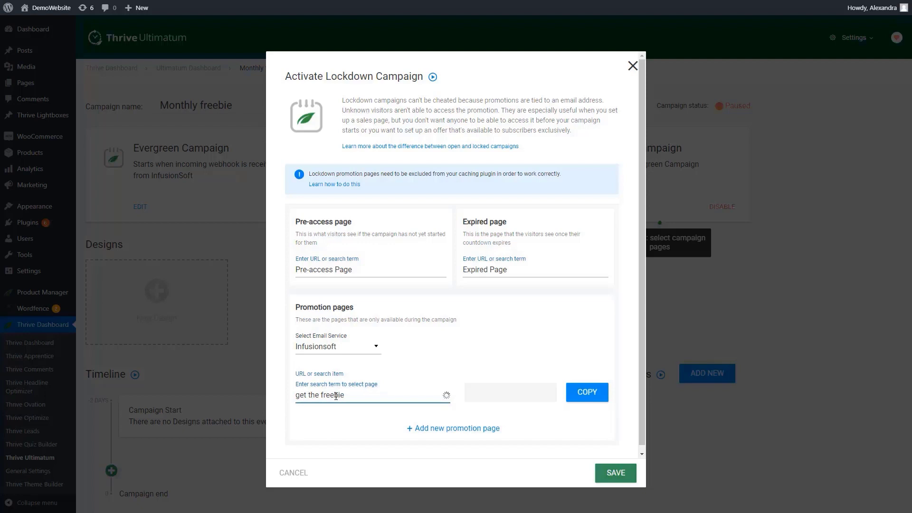
click(335, 416)
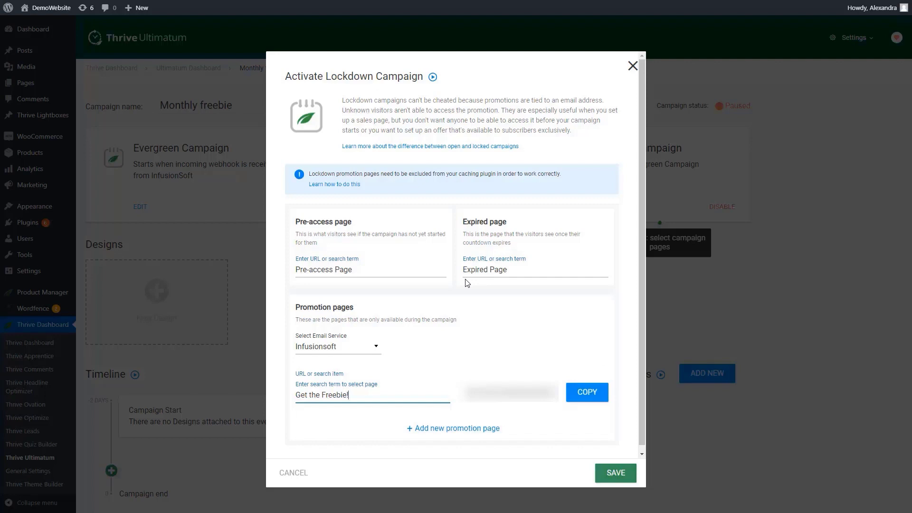
click(604, 478)
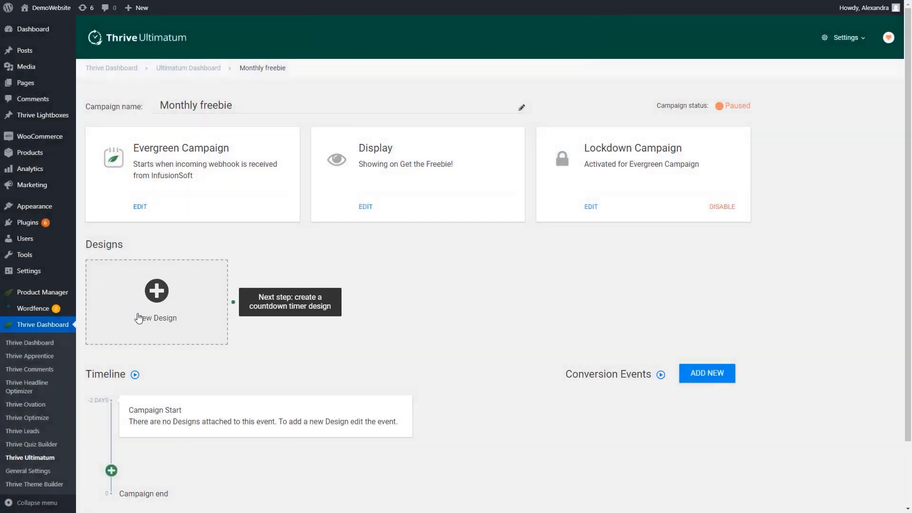
Add a top ribbon countdown design to the Monthly freebie campaign and activate the paused campaign
click(139, 318)
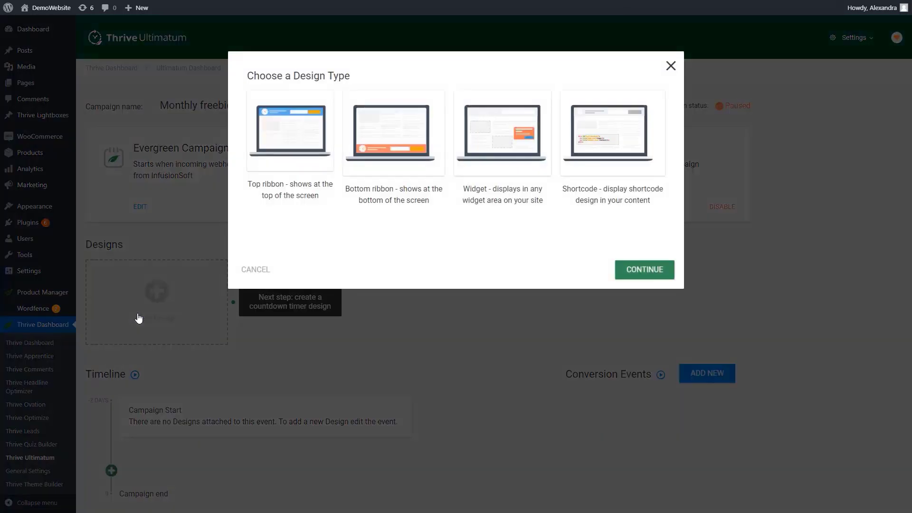
click(273, 156)
click(657, 271)
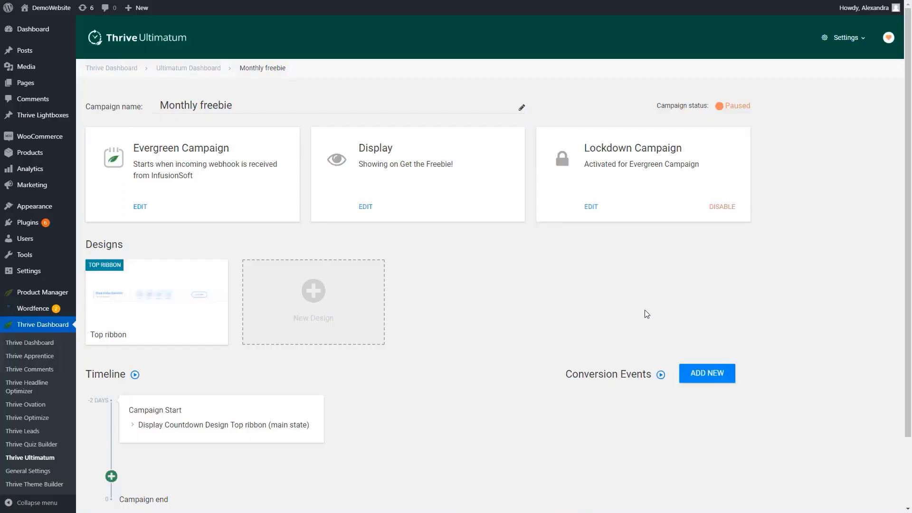
click(734, 108)
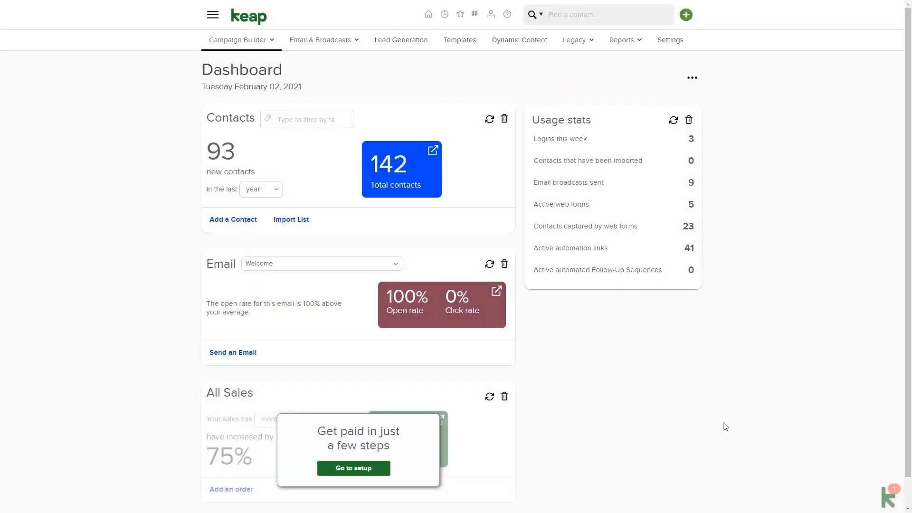
Switch to Keap and create a new campaign named "Monthly Freebie" in the Campaign Builder
click(213, 17)
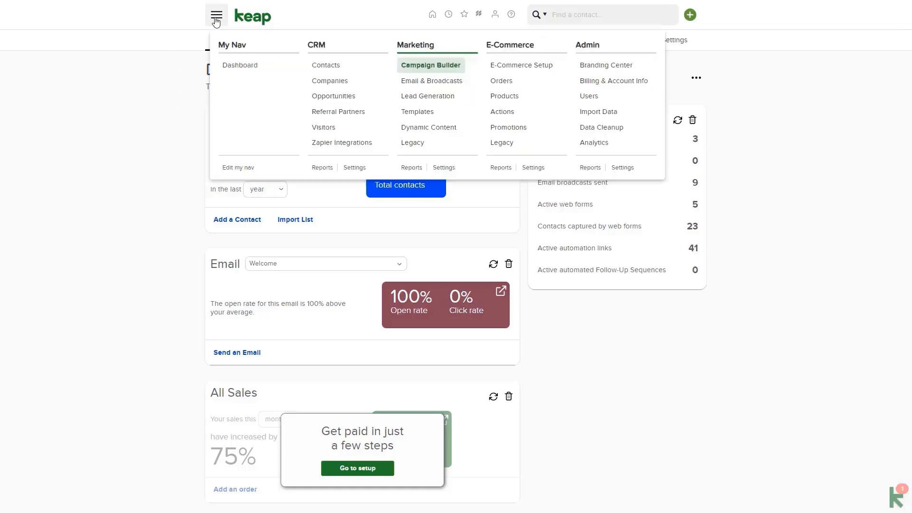
click(433, 66)
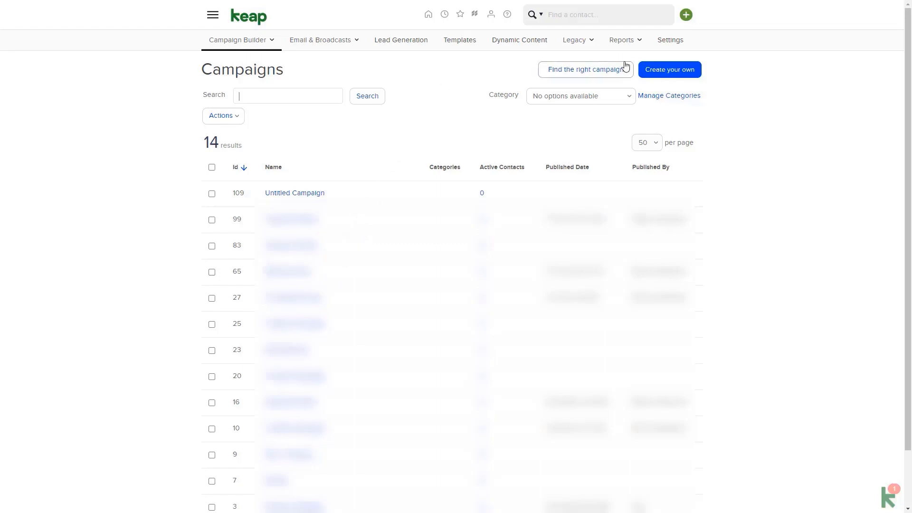
click(662, 72)
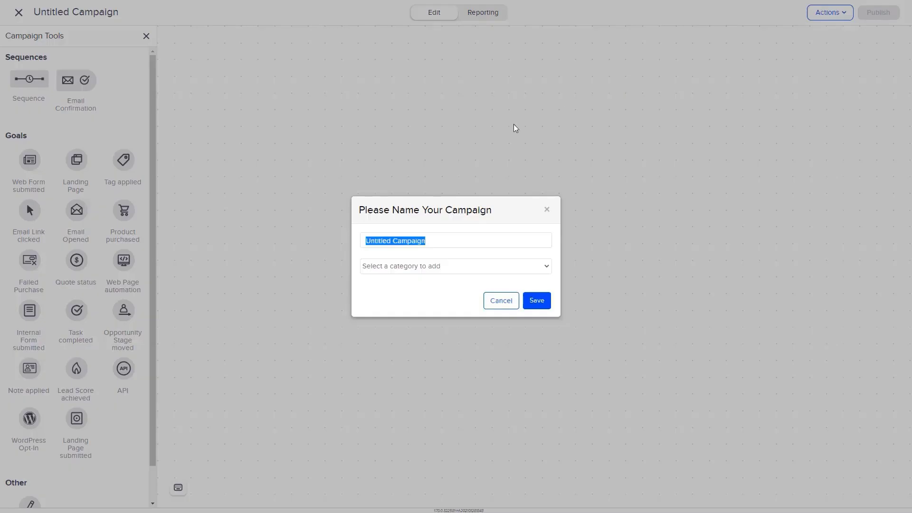
key(ctrl+v)
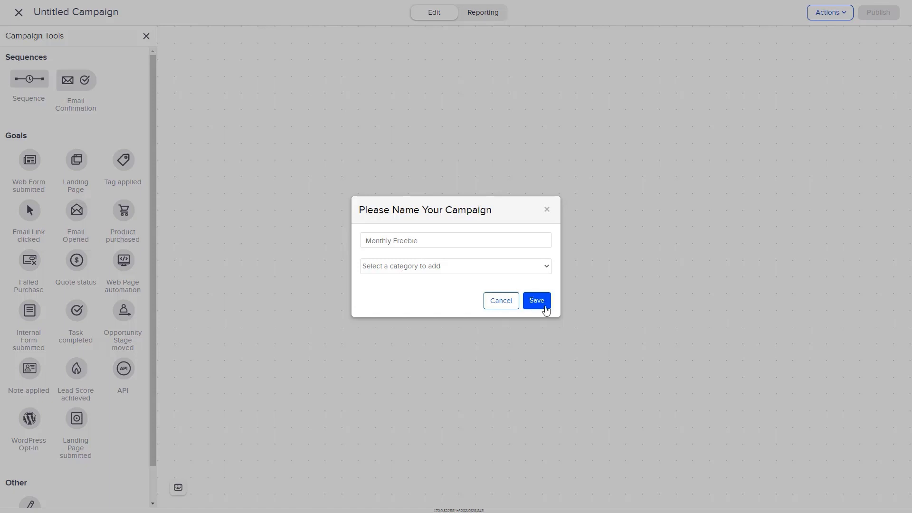
click(543, 307)
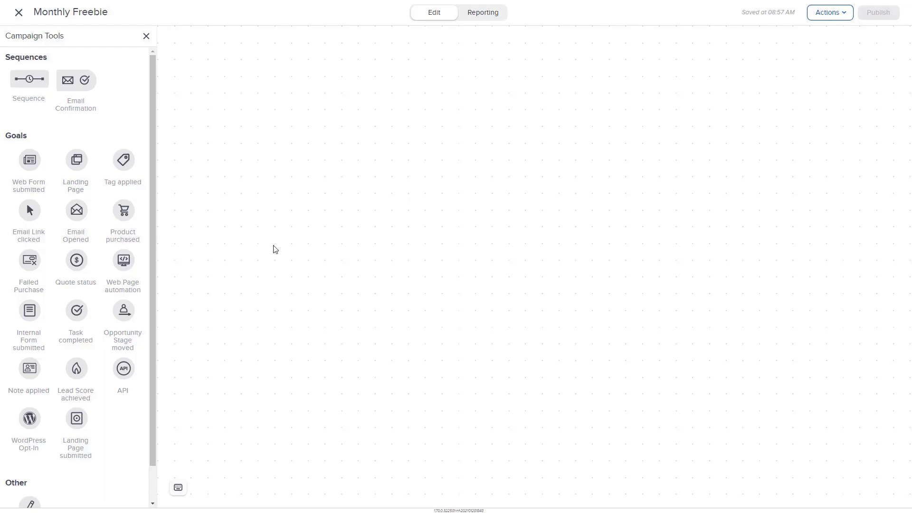
Place a Tag applied goal on the campaign canvas and open its configuration
drag(124, 162, 233, 135)
mouse_move(253, 144)
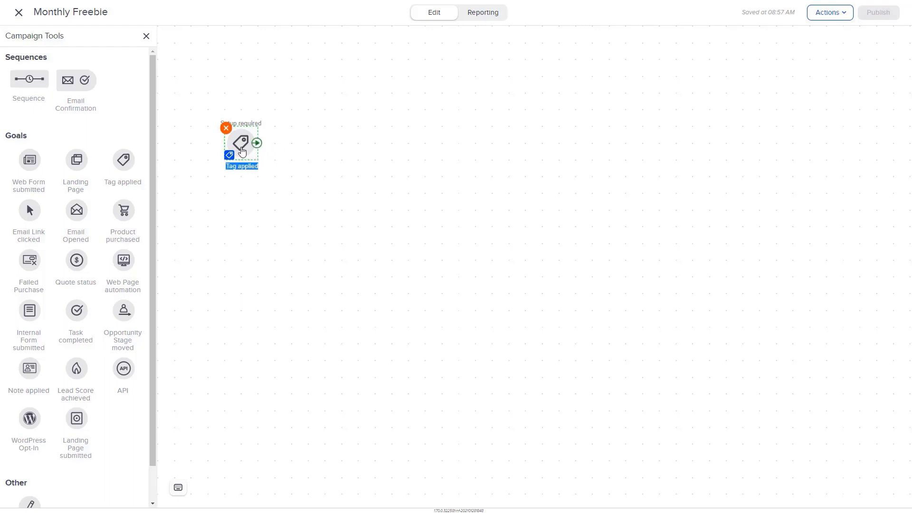
click(242, 151)
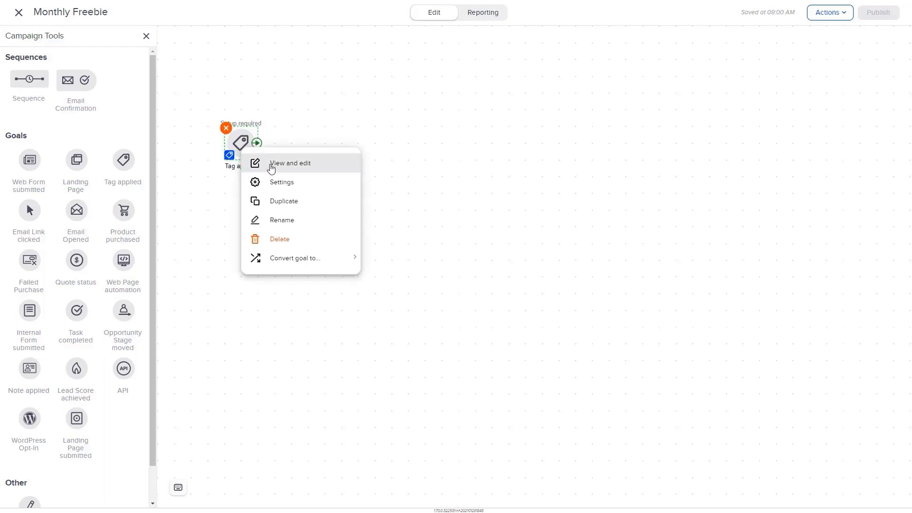
click(271, 164)
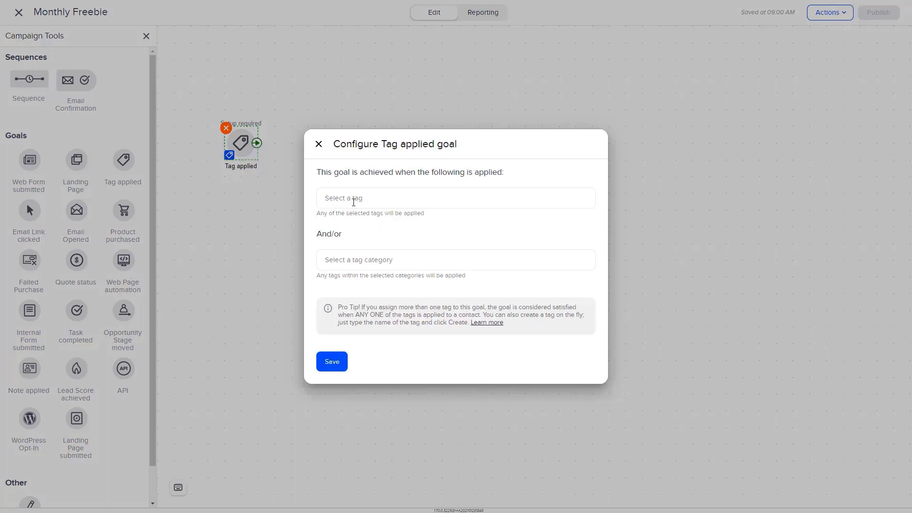
Create the tag "monthly freebie" with No Category as the goal's trigger and save the goal
click(368, 199)
text(monthly freebie)
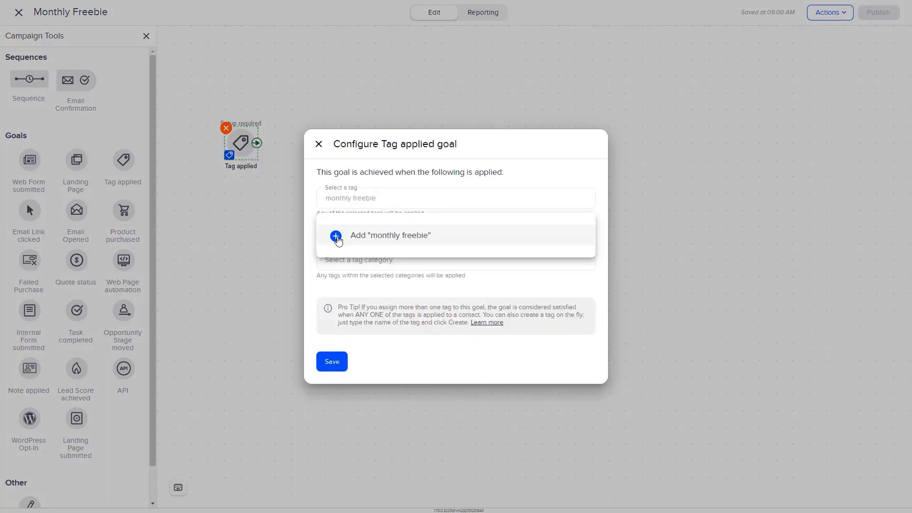
click(336, 236)
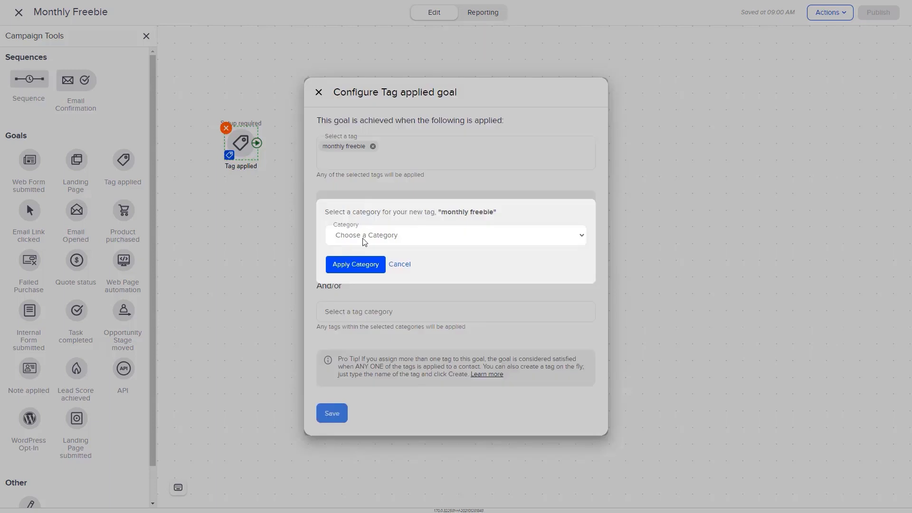
click(399, 236)
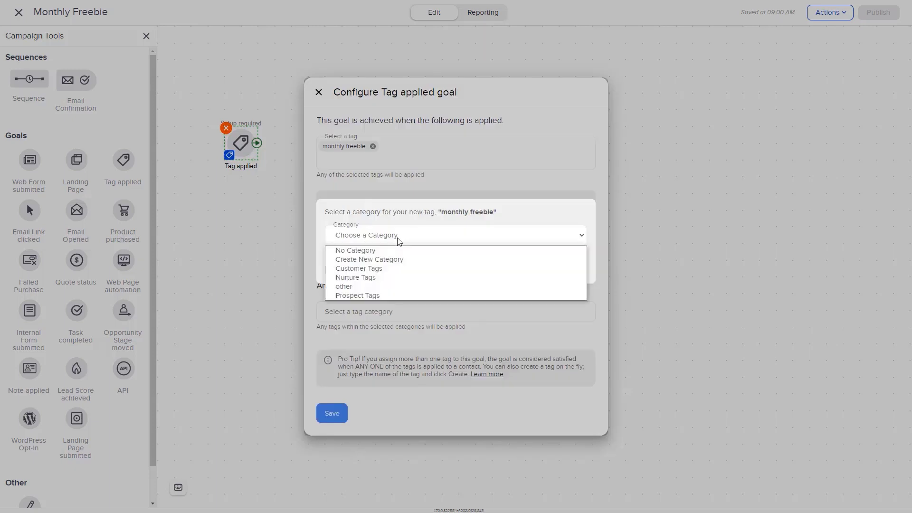
click(345, 252)
click(352, 265)
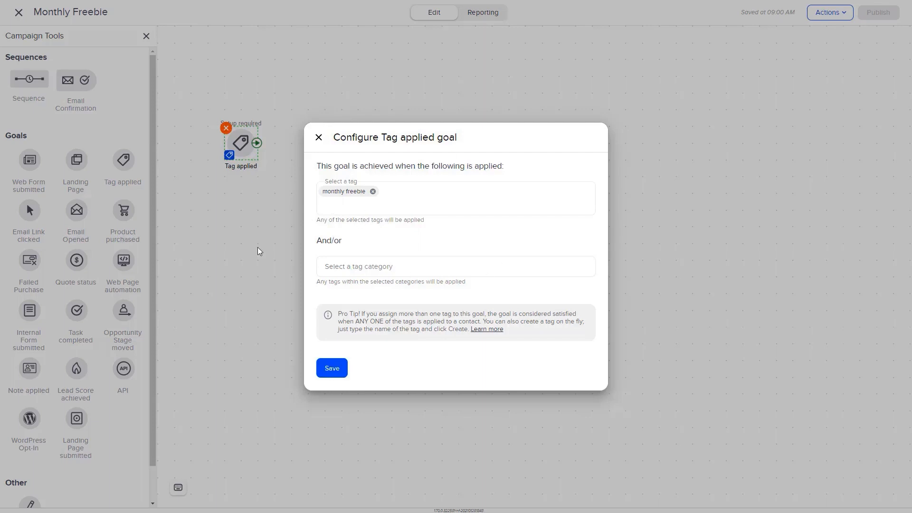
click(335, 372)
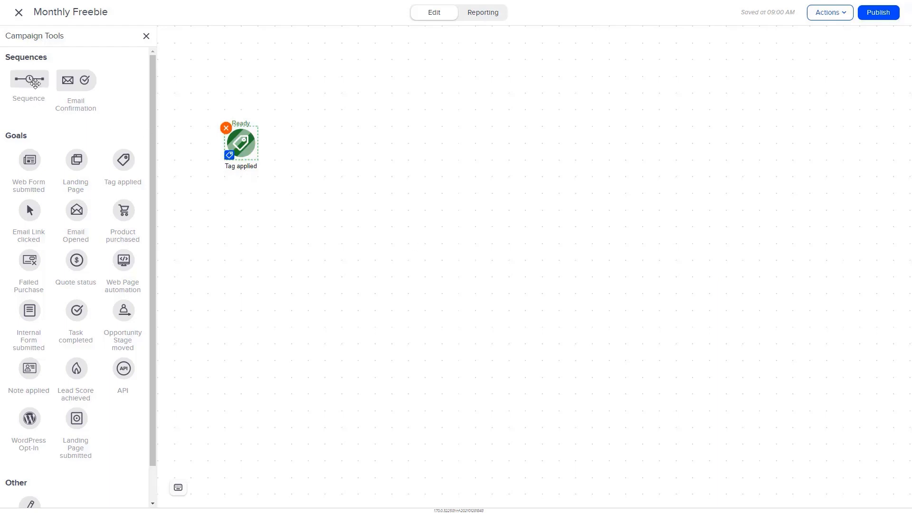
Add a sequence beside the Tag applied goal and place a Date Timer followed by an Email inside it
drag(36, 84, 330, 161)
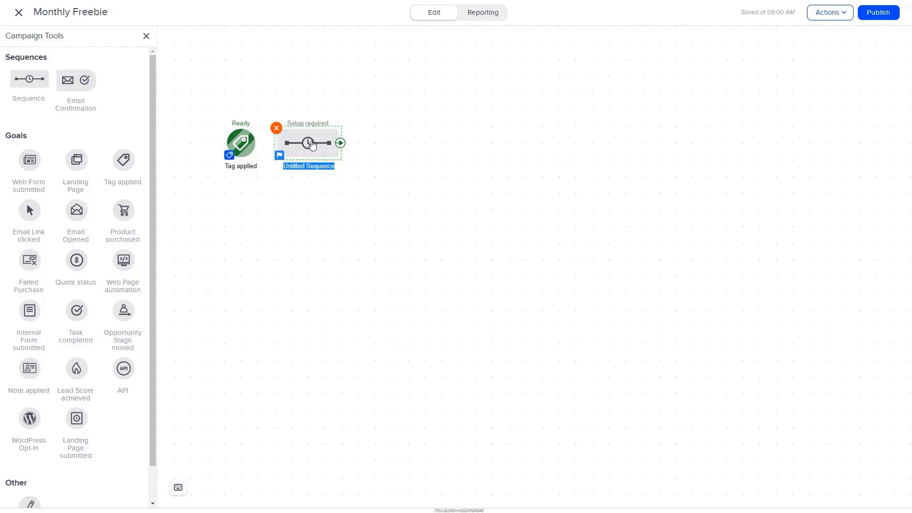
double_click(312, 145)
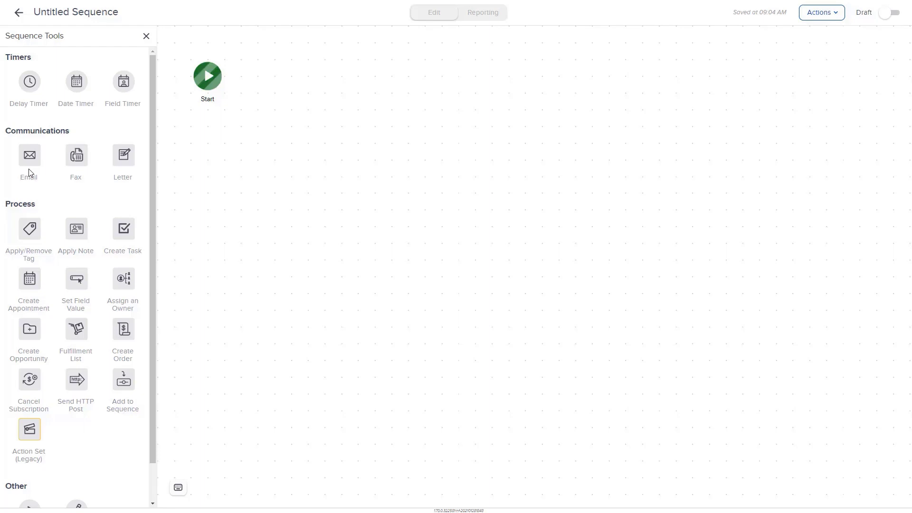
drag(76, 83, 268, 69)
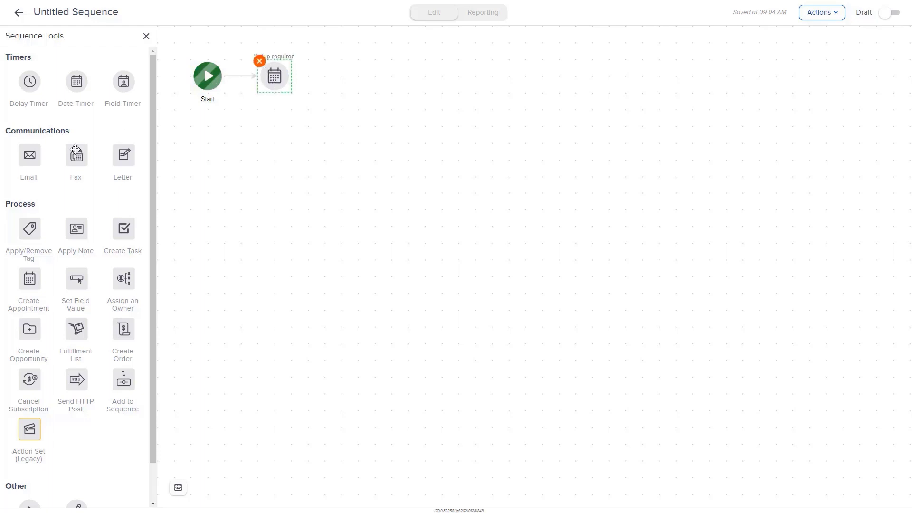
drag(30, 156, 340, 71)
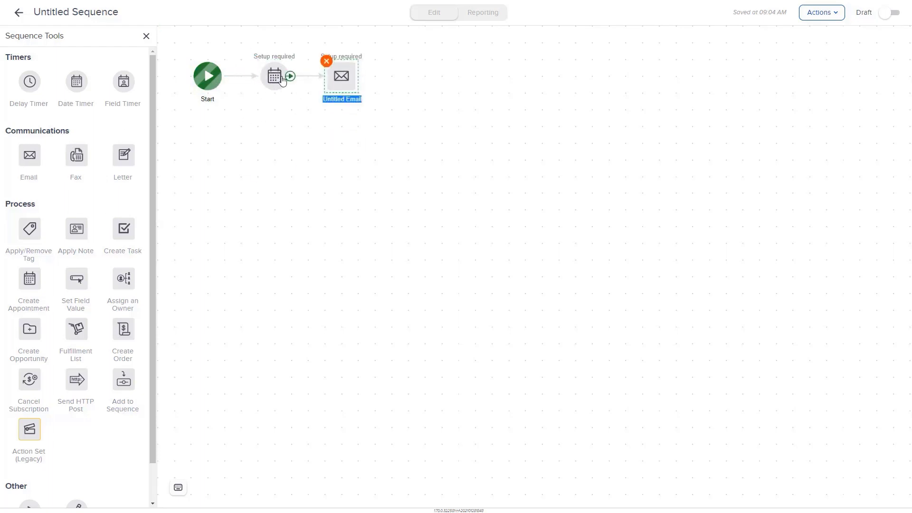
Configure the Date Timer to run on 02-03-2021 at any time and save it
double_click(275, 86)
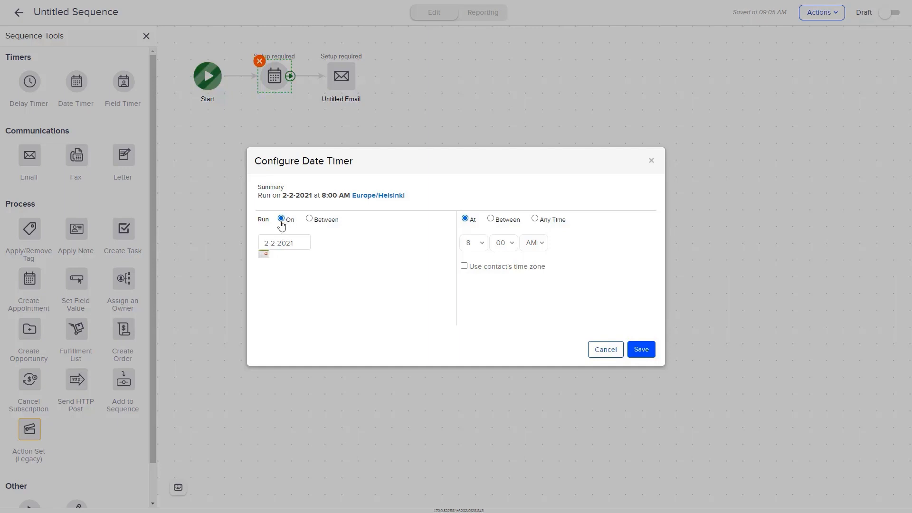
click(309, 218)
click(281, 218)
click(264, 254)
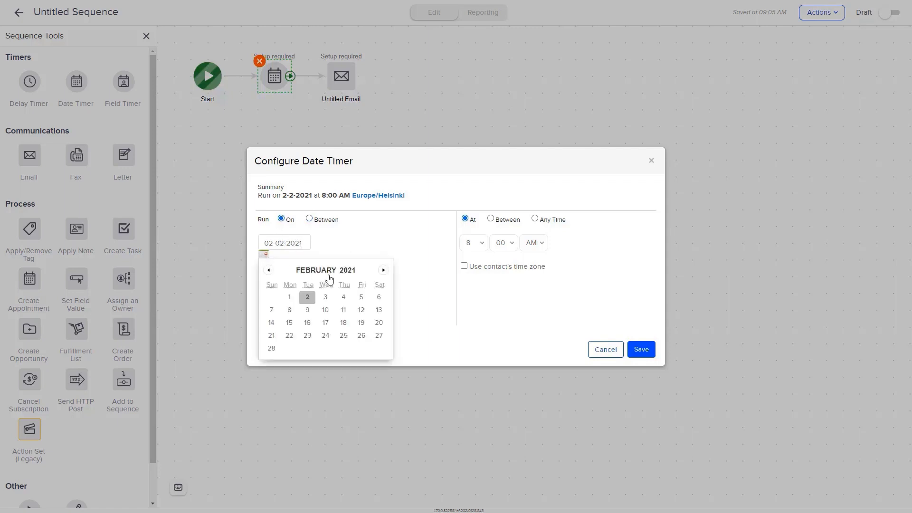
click(326, 299)
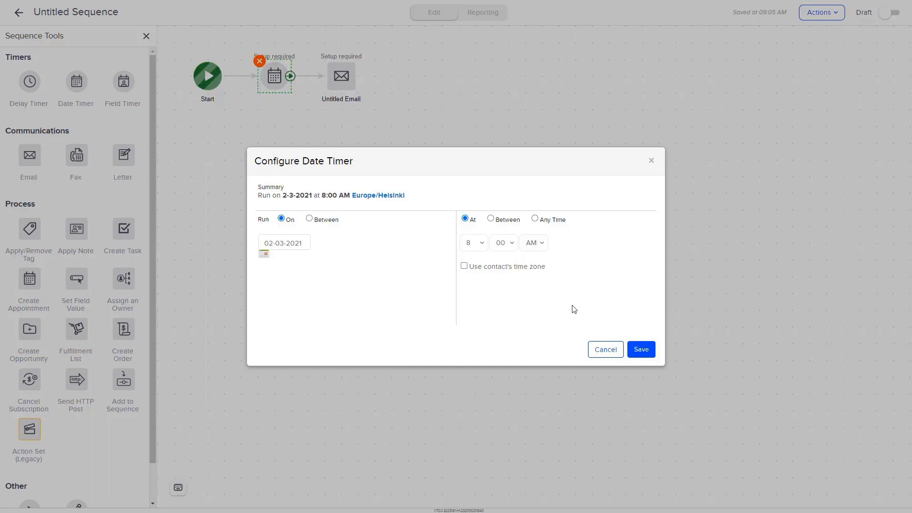
click(475, 243)
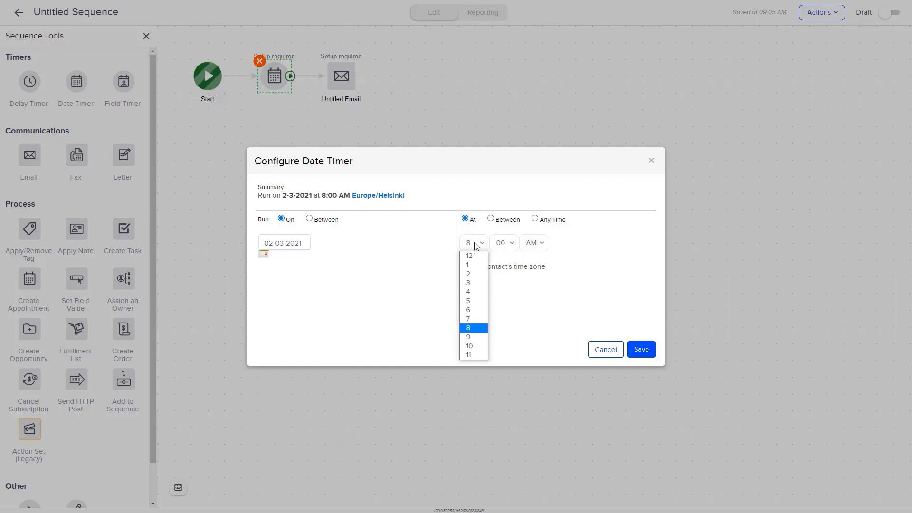
click(476, 243)
click(491, 219)
click(535, 219)
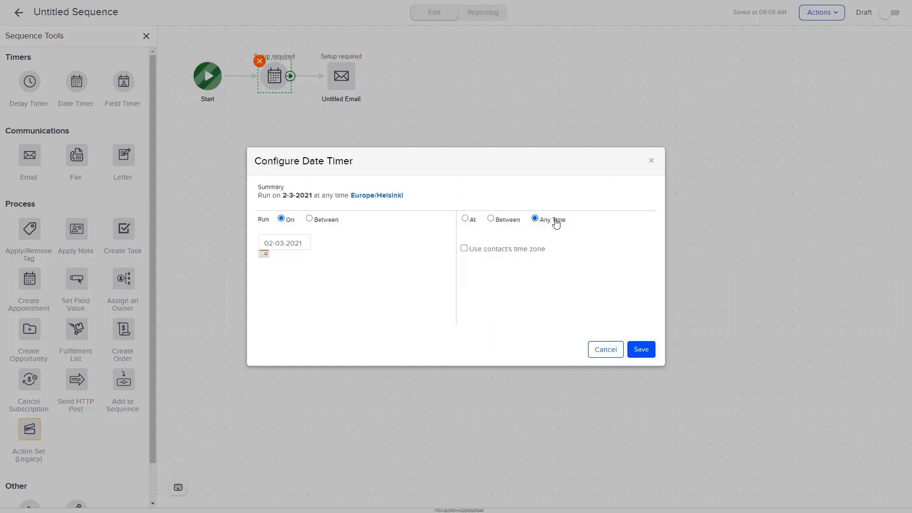
click(643, 351)
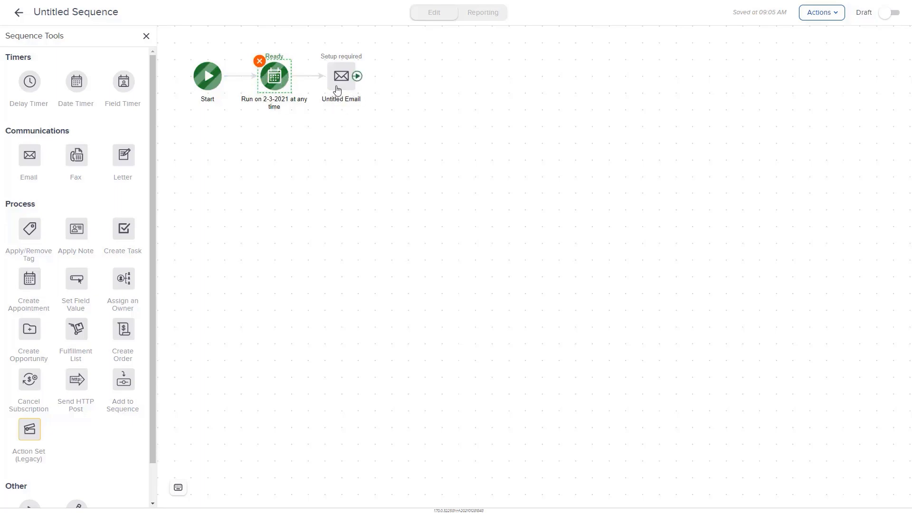
Open the sequence's untitled email and create it from the Newsletter gallery template
click(342, 86)
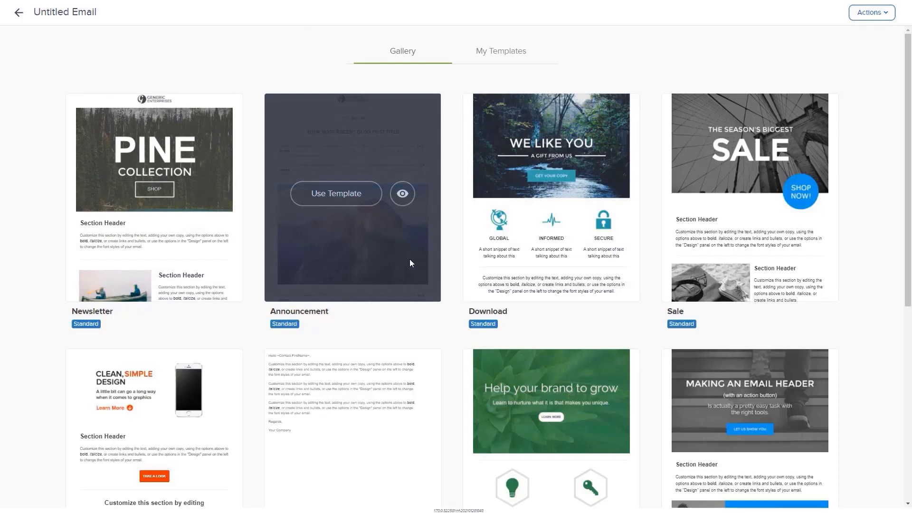
click(135, 194)
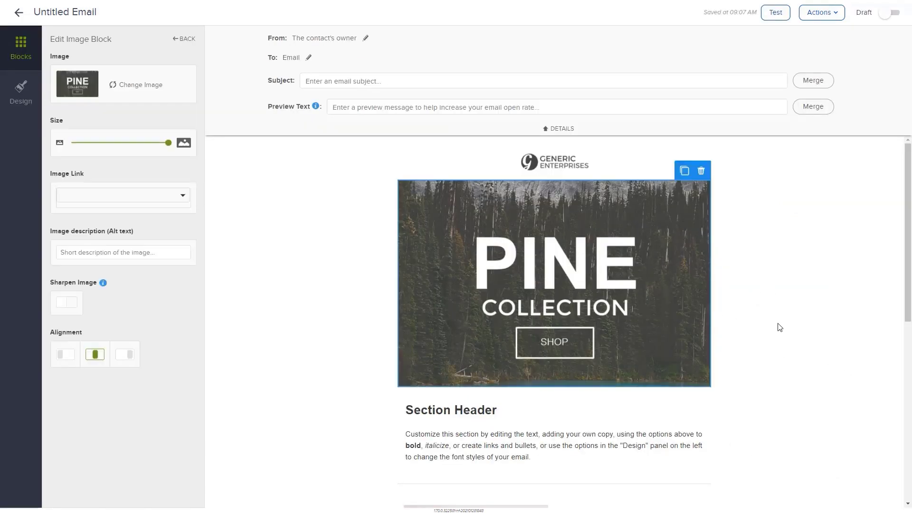
click(573, 435)
click(567, 385)
Replace the text block below the main image with the heading "Welcome to our Weekly Newsletter!"
click(516, 457)
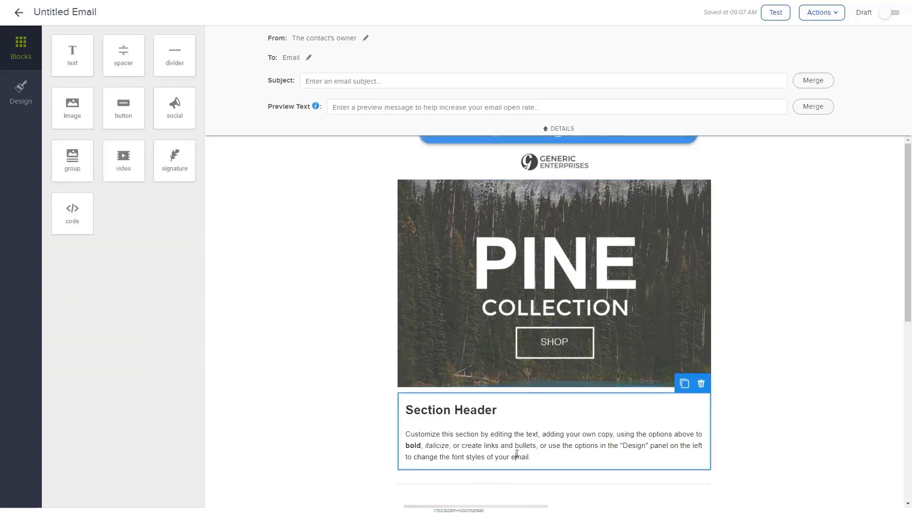
scroll(481, 447, down, 3)
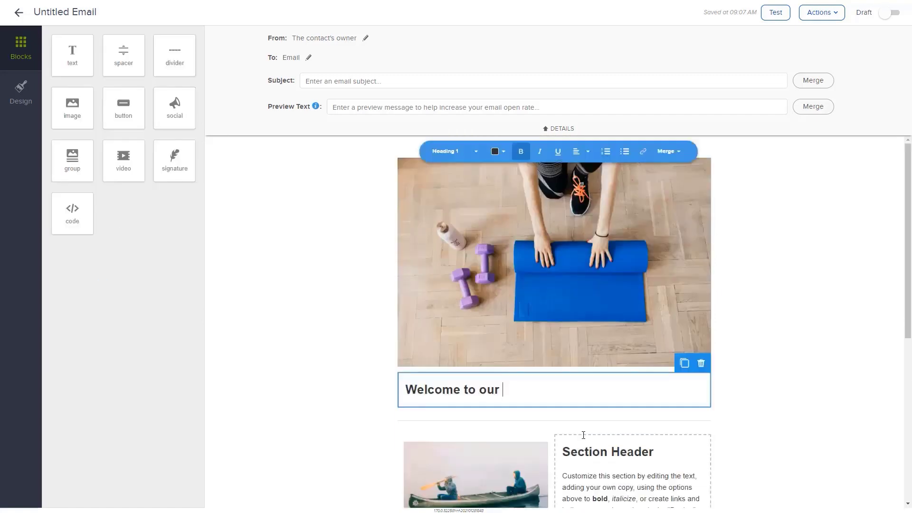
text(Weekly Newsletter!)
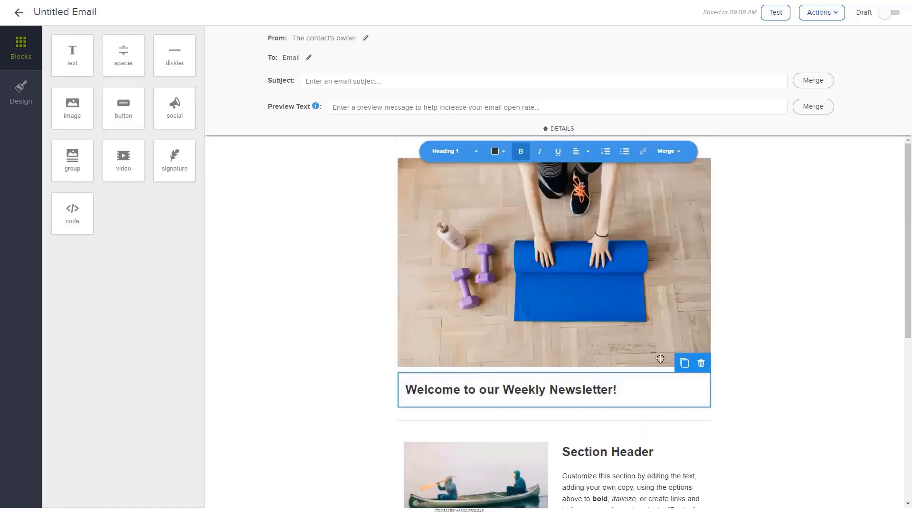
Write below the heading: "You will be receiving news and articles about how to eat healthy, and do your home workouts."
key(Return)
text(You will be receiving news and articles about how to eat healthy, and do your home workouts in a correct way.)
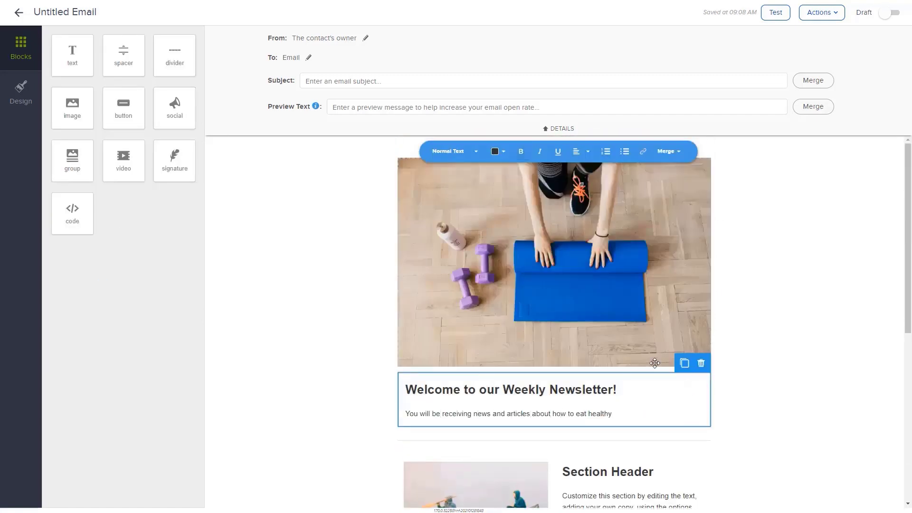
key(ctrl+shift+Left)
key(ctrl+shift+Left)
key(ctrl+shift+Left)
key(ctrl+shift+Left)
text(without)
key(BackSpace)
key(BackSpace)
key(BackSpace)
key(BackSpace)
key(BackSpace)
key(BackSpace)
key(BackSpace)
key(BackSpace)
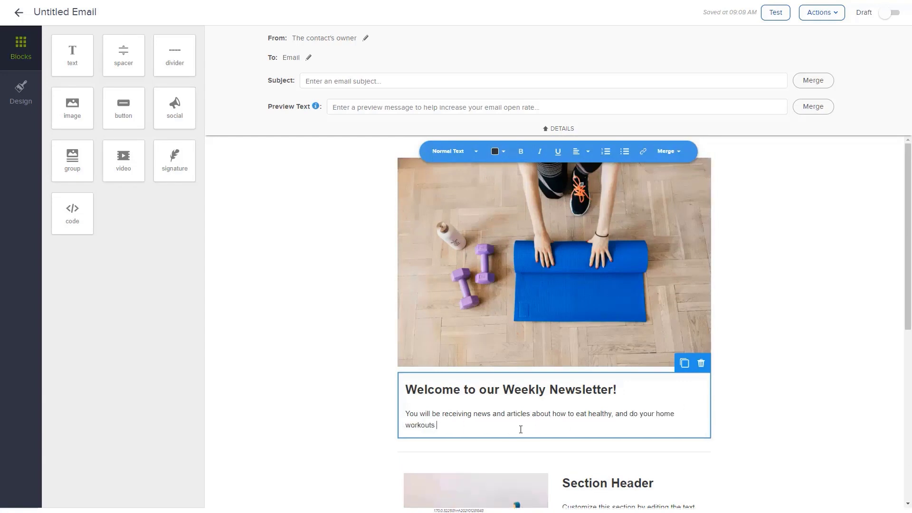
text(.)
Insert a greeting line above the welcome heading reading "Dear" followed by the contact's First Name merge field
click(684, 386)
key(Home)
key(Return)
key(Up)
text(Dear)
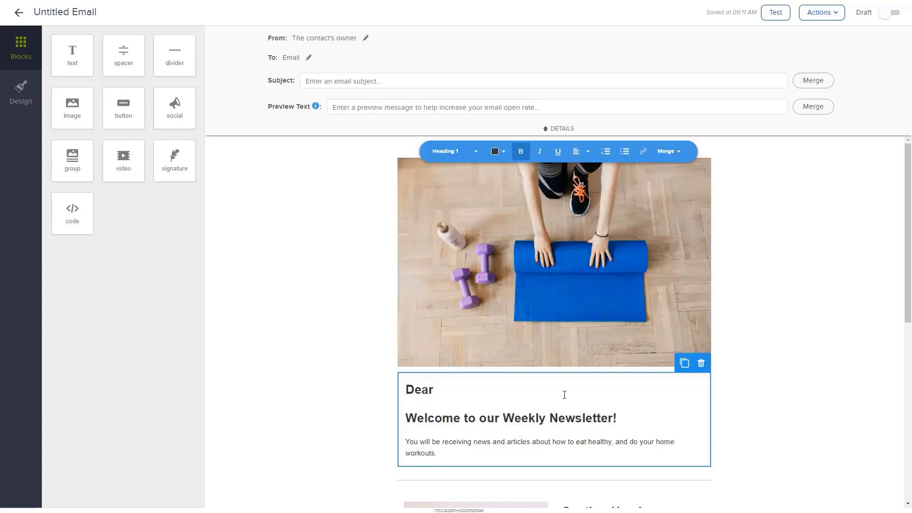
click(671, 152)
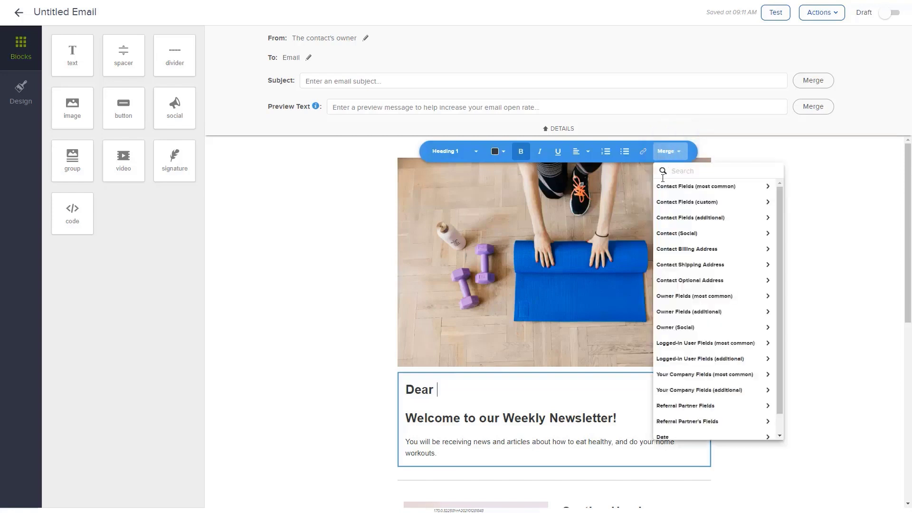
click(694, 186)
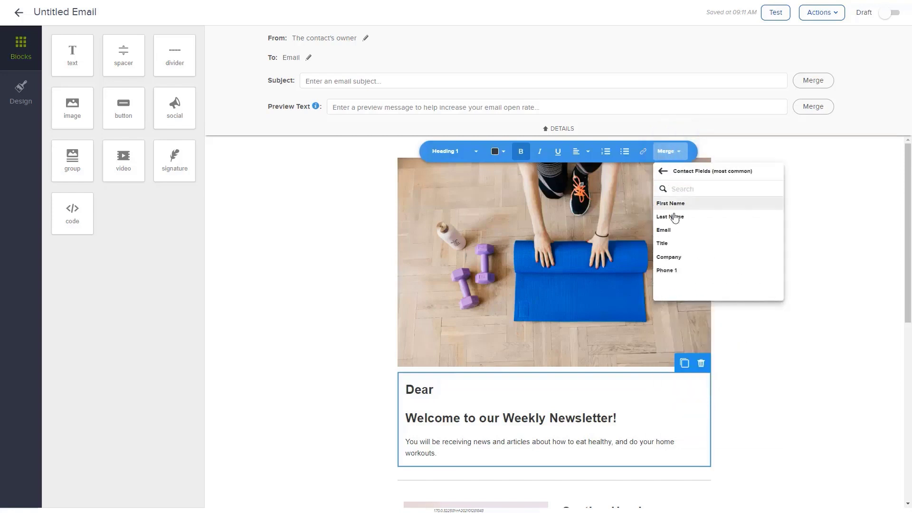
click(685, 205)
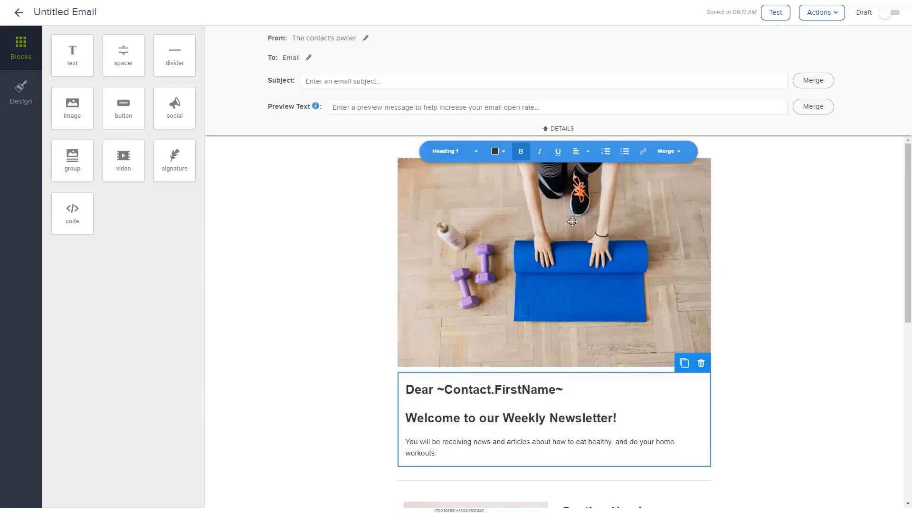
Set the email subject to "Welcome!", mark the email as ready and return to the sequence
click(421, 82)
text(Welcome!)
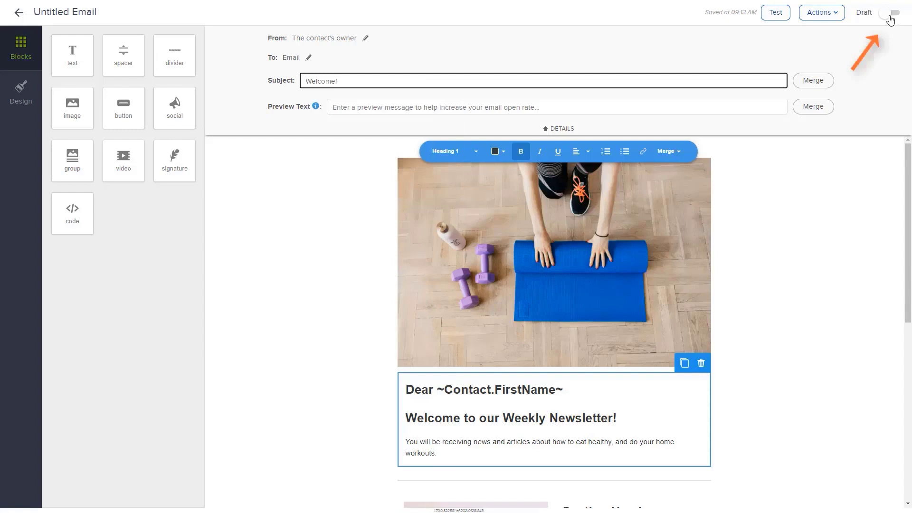
click(891, 19)
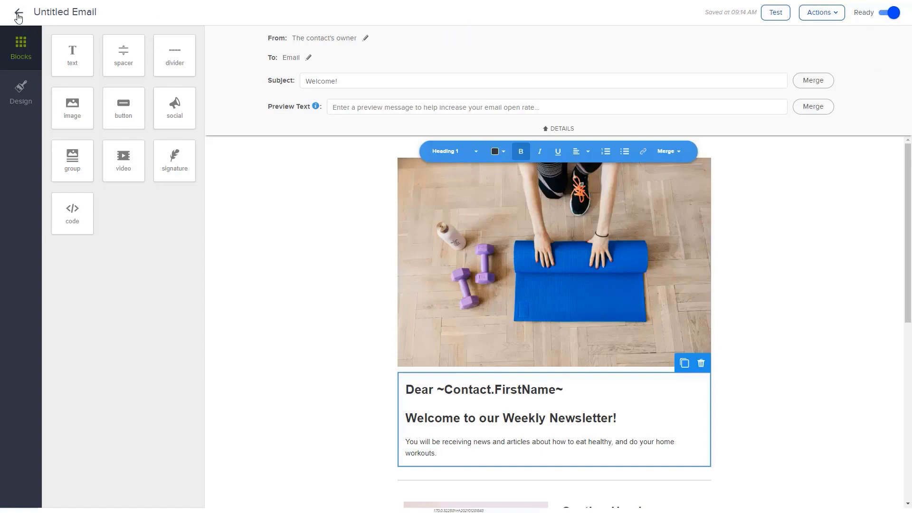
click(18, 16)
Rename the email element in the sequence to "Welcome email"
mouse_move(336, 106)
click(344, 89)
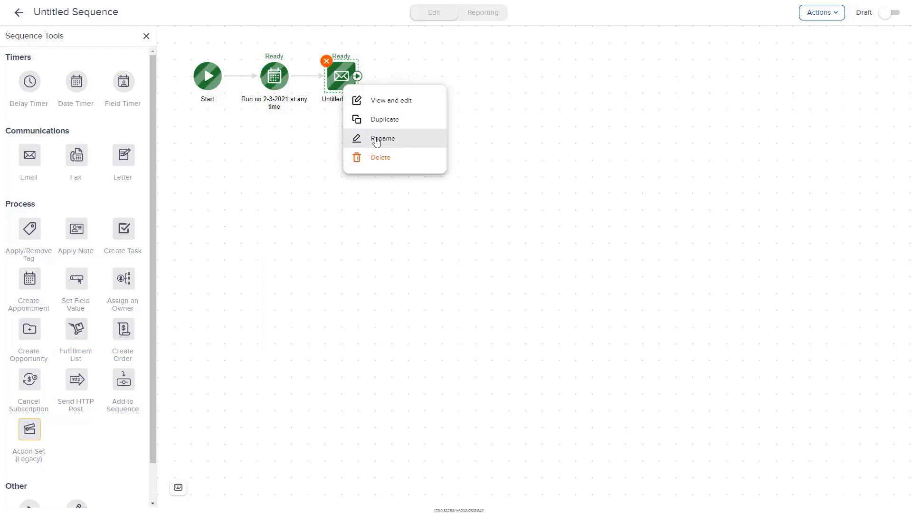
click(380, 139)
text(W)
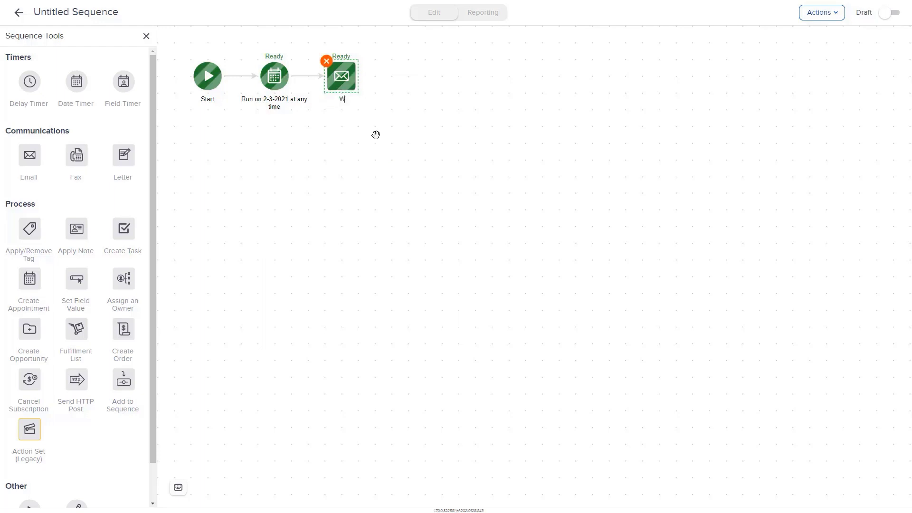
text(elcome email)
click(225, 220)
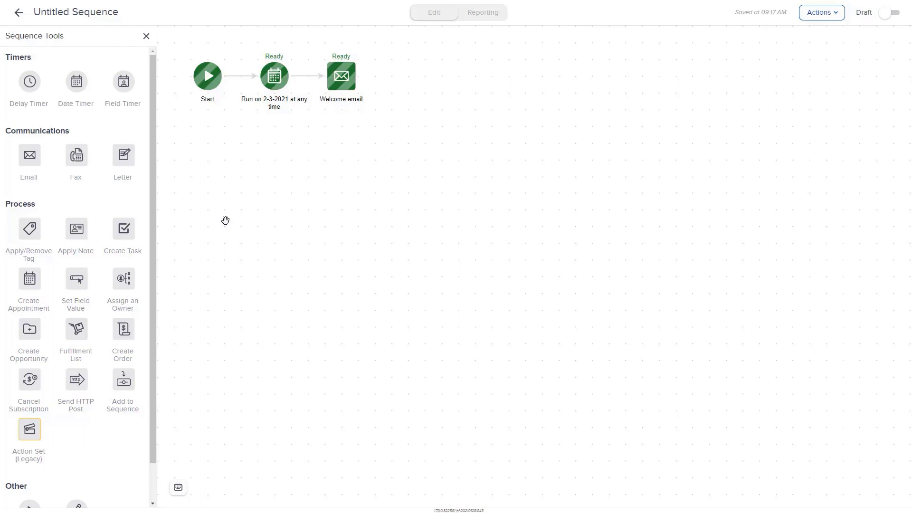
Mark the sequence as ready and return to the Monthly Freebie campaign canvas
mouse_move(278, 78)
mouse_move(342, 83)
click(887, 17)
click(887, 17)
click(20, 13)
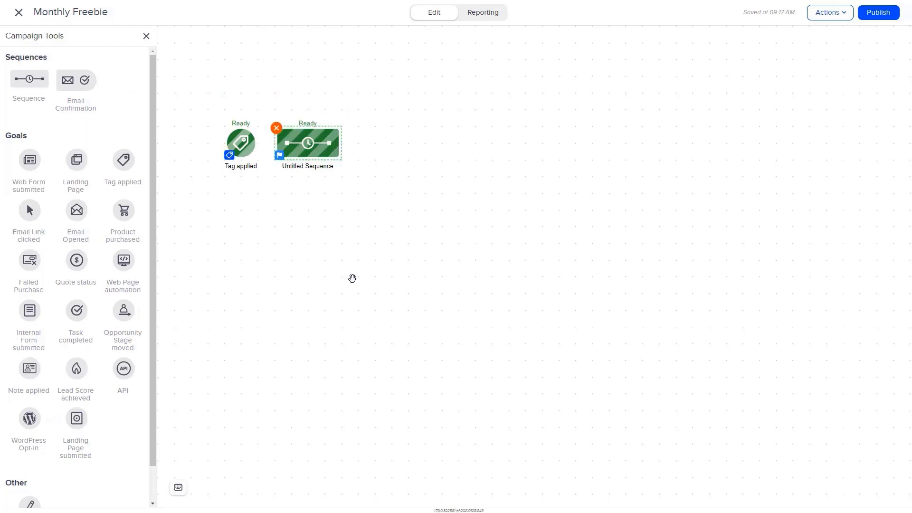
Rename the untitled sequence on the campaign canvas to "Welcome Email Sequence"
click(352, 278)
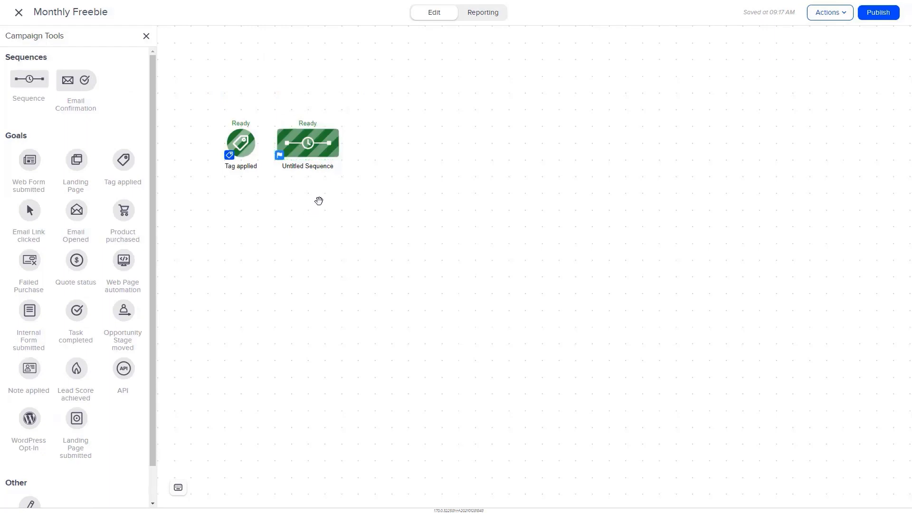
click(311, 149)
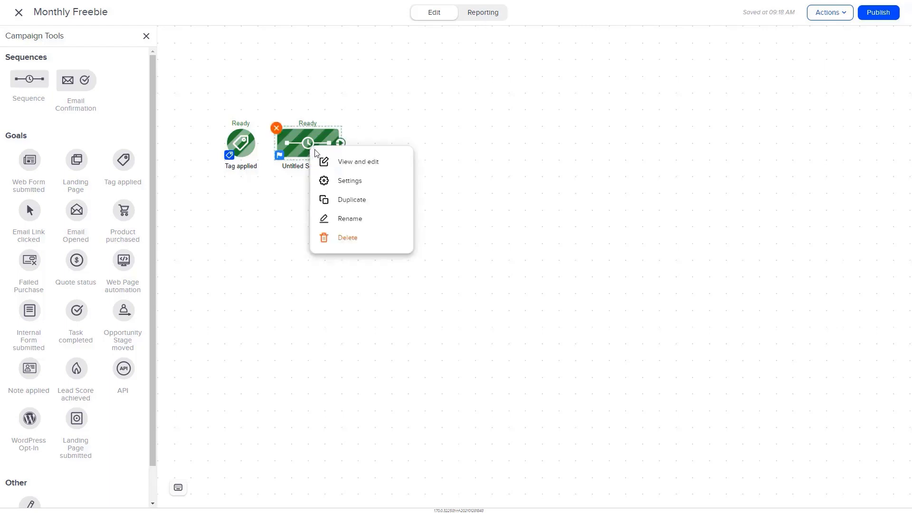
click(335, 219)
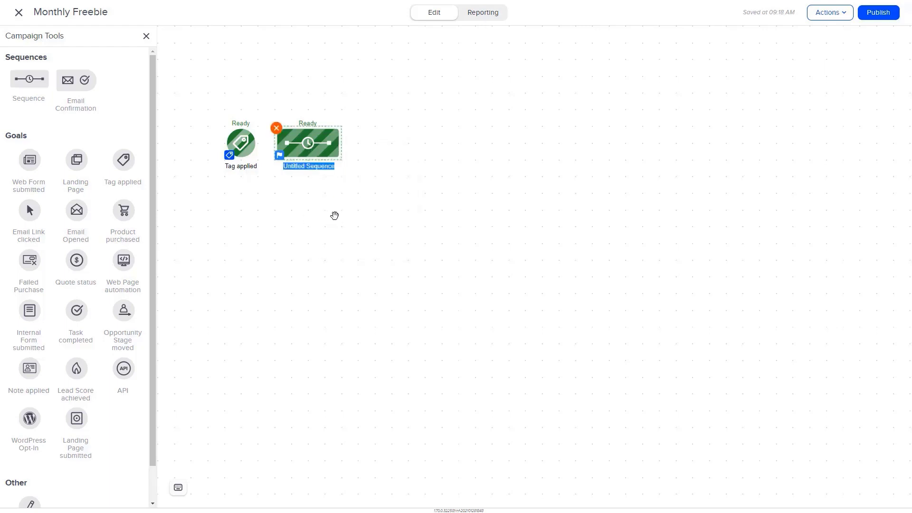
text(Welcome Email Sequence)
key(Return)
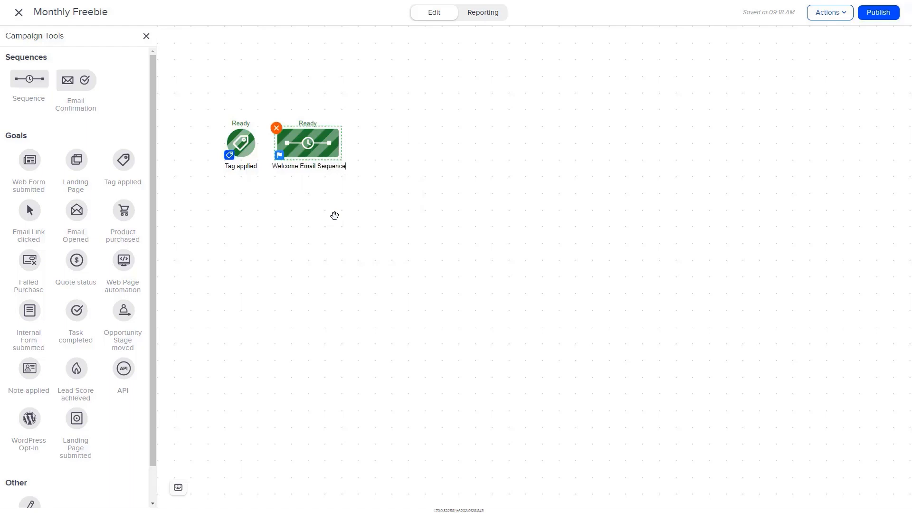
click(334, 216)
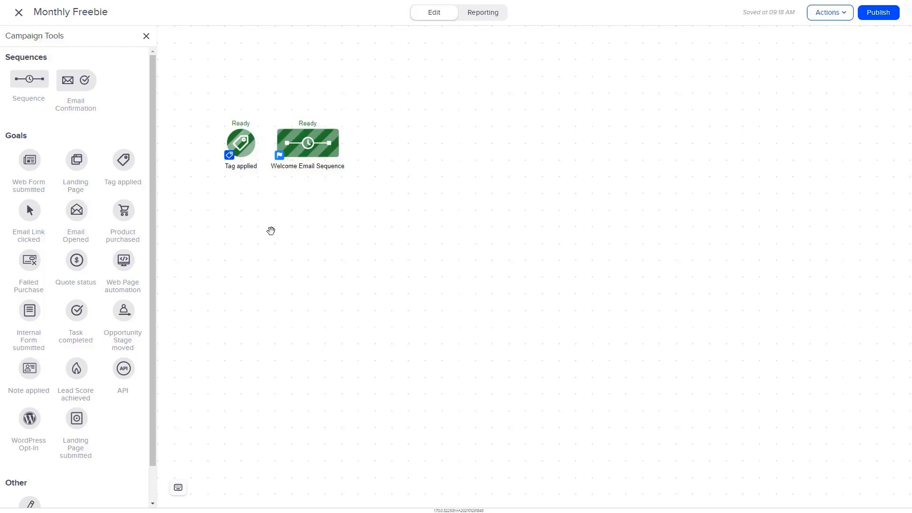
Connect the Tag applied goal to the Welcome Email Sequence and review the campaign's publishing checklist without publishing
mouse_move(254, 149)
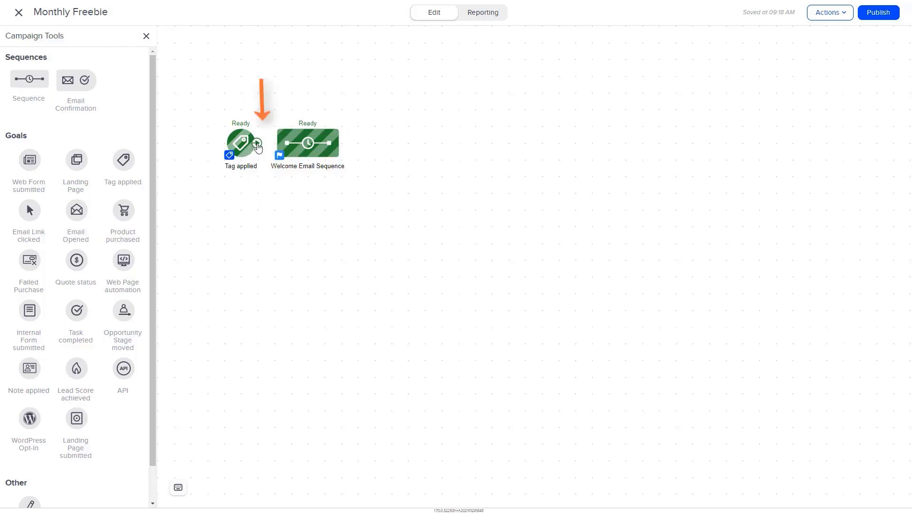
drag(258, 147, 296, 148)
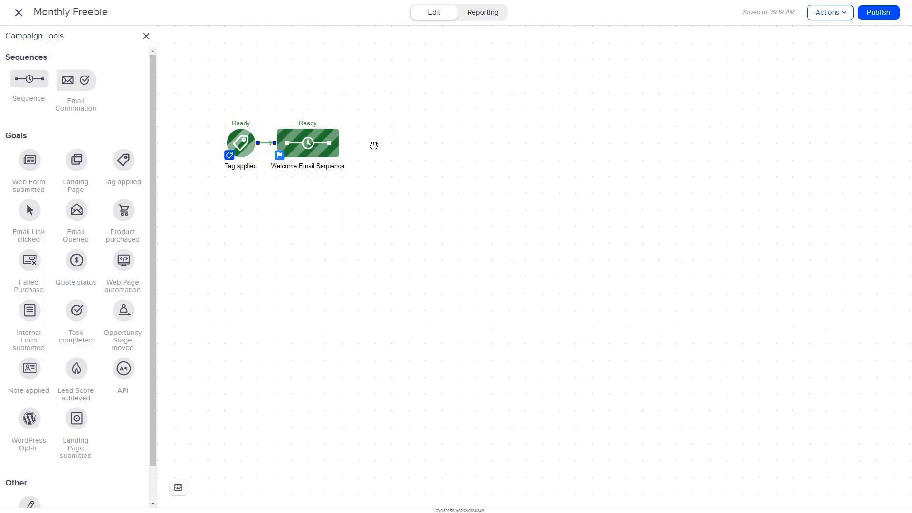
click(877, 14)
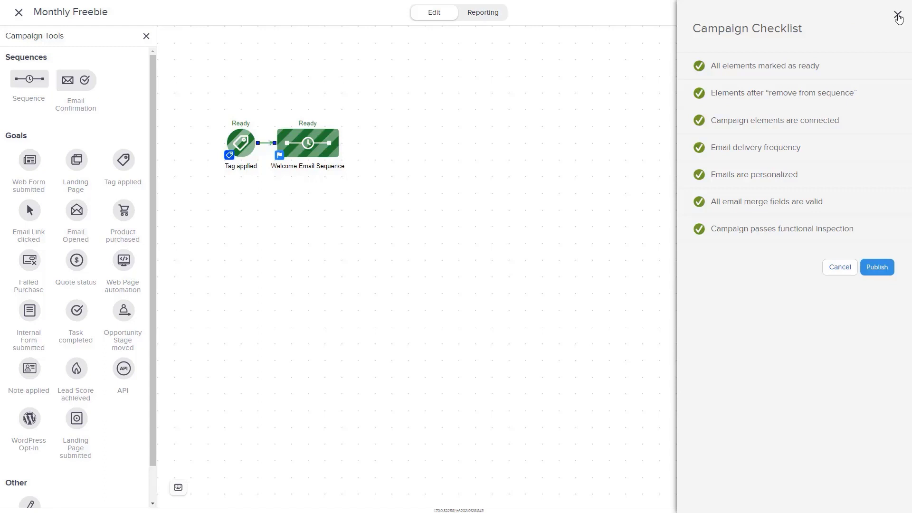
click(898, 15)
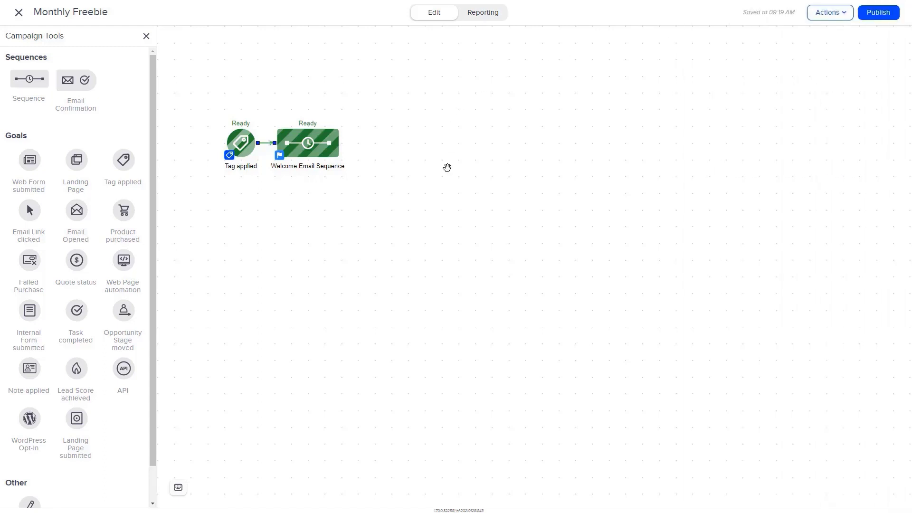
Add a new sequence after the Welcome Email Sequence and rename it "Question Email Sequence"
drag(27, 79, 389, 138)
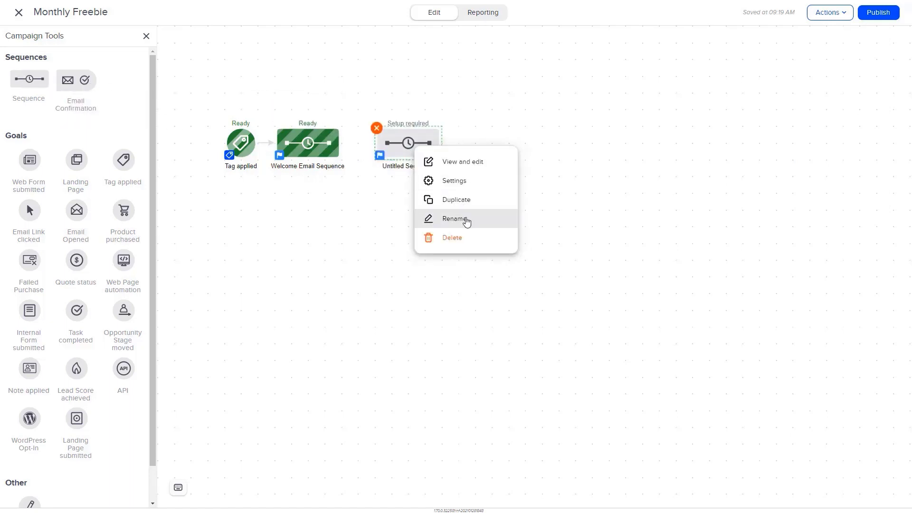
click(467, 221)
text(Question Email Sequence)
key(Return)
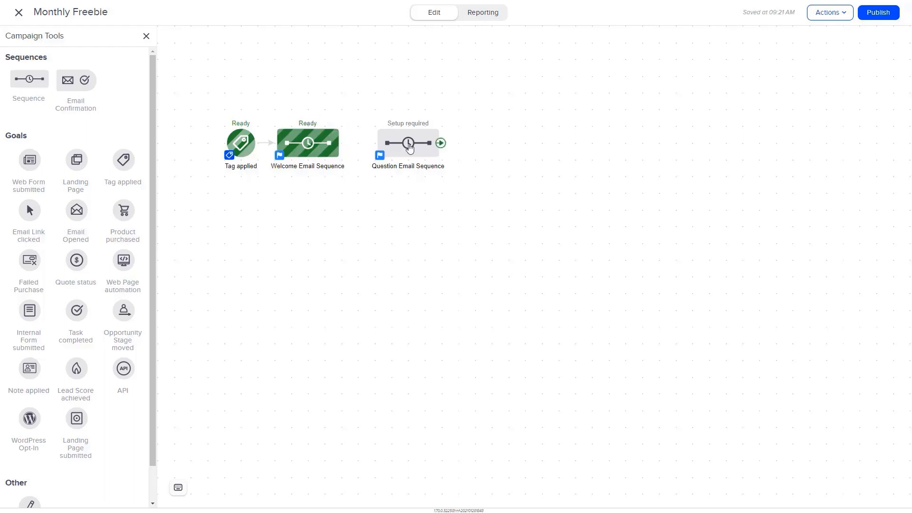
Open the Question Email Sequence and add a date timer followed by an email after Start
double_click(409, 145)
drag(76, 81, 264, 72)
drag(30, 155, 316, 75)
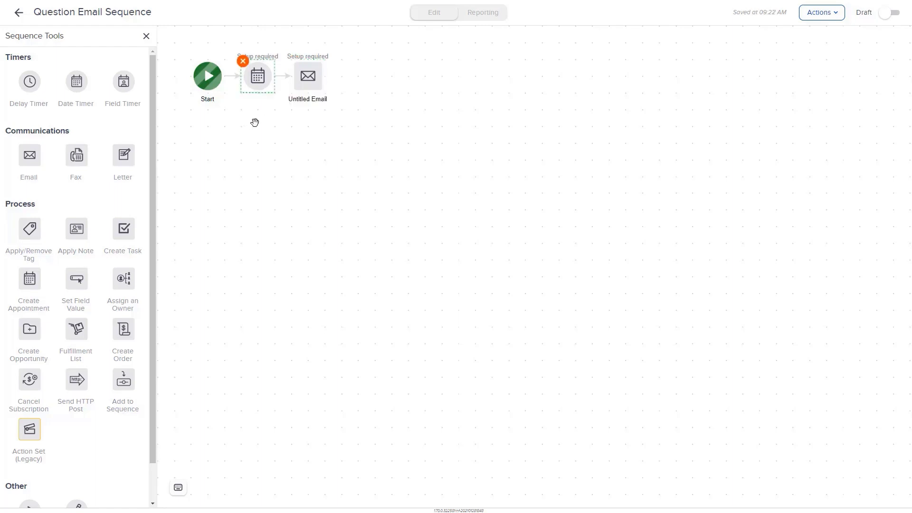
Configure the date timer to run on 2-3-2021 at any time
double_click(258, 83)
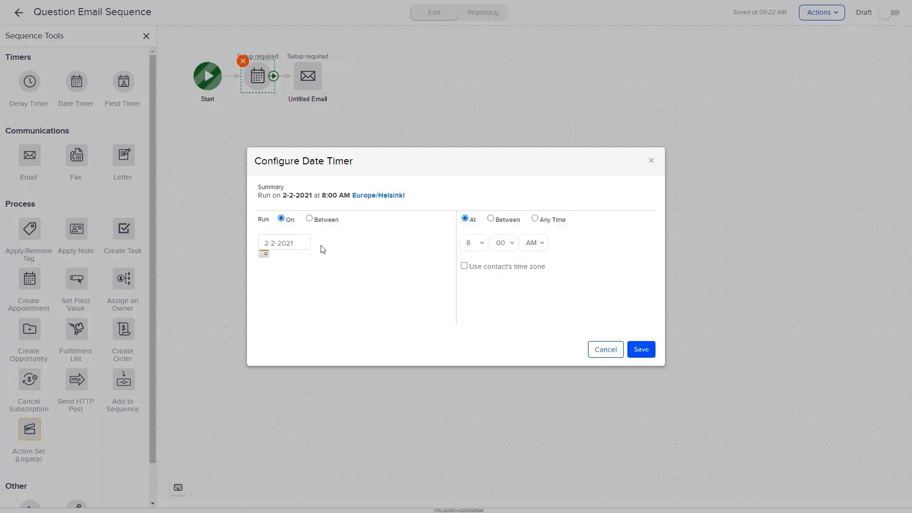
click(323, 298)
click(535, 218)
click(641, 350)
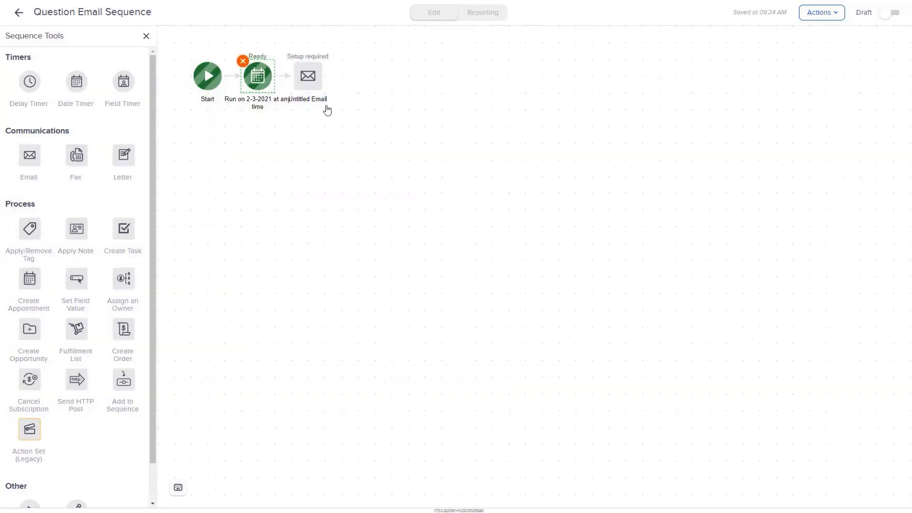
Write the Question Email's headline "Dear ~Contact.FirstName~, let me ask you a question" with the healthy-lifestyle habits text, and delete the placeholder text under the image
click(308, 79)
click(340, 92)
text(Dear ~Contact.FirstName~, let me ask you a question We all have different habits when it comes to living a hea)
text(lthy lifestyle.)
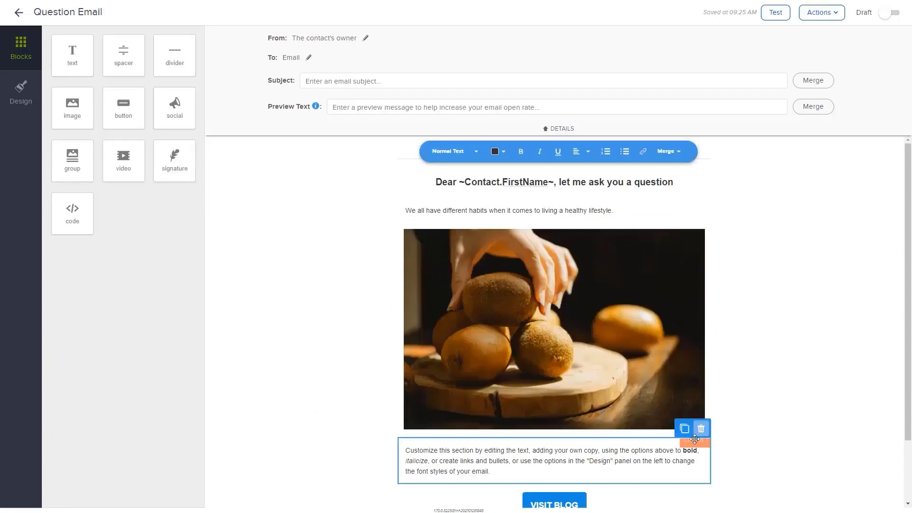
click(702, 426)
Set the email subject to "Let me ask you a question..." and add a "Which one is yours?" button beside the body text
click(389, 80)
text(L)
click(344, 101)
click(653, 212)
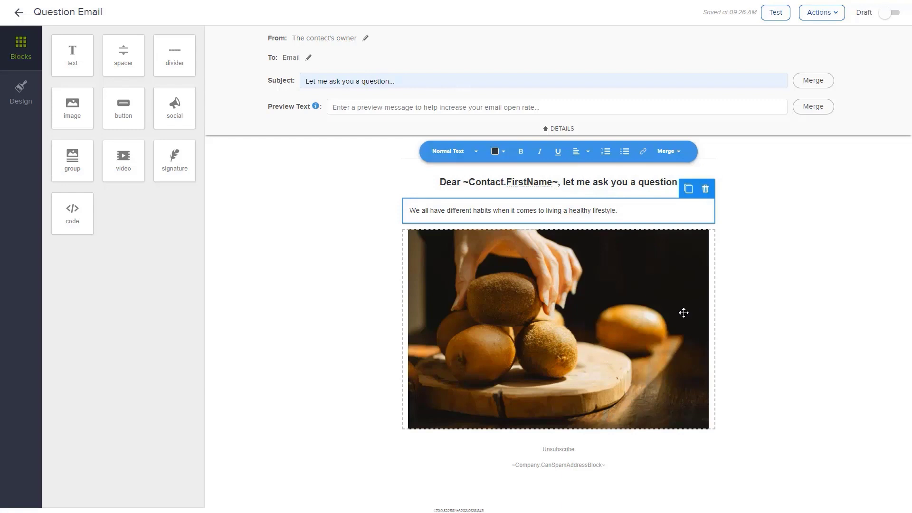
drag(147, 112, 499, 228)
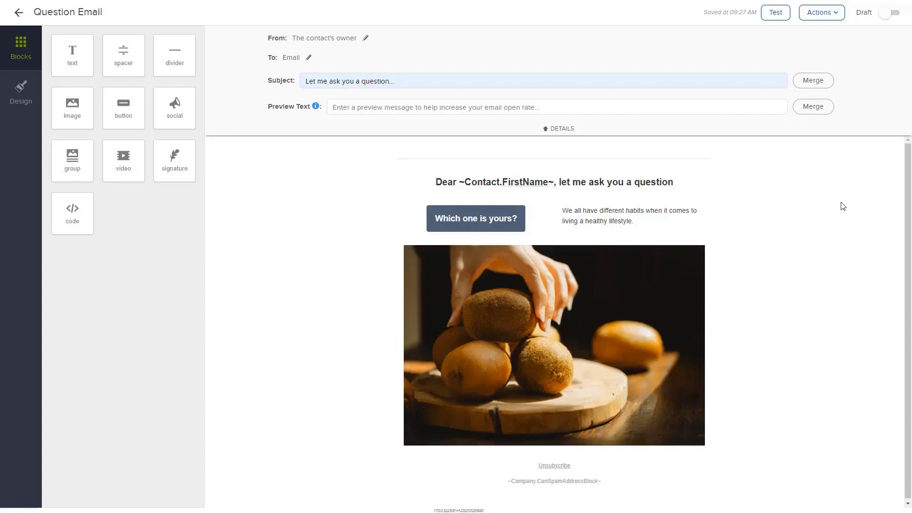
Mark the Question Email and its sequence as ready and return to the campaign canvas
click(892, 14)
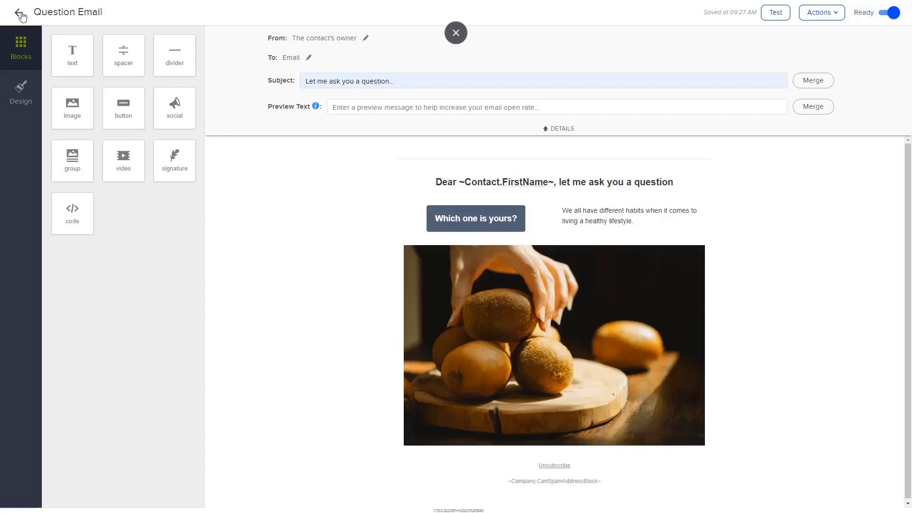
click(19, 12)
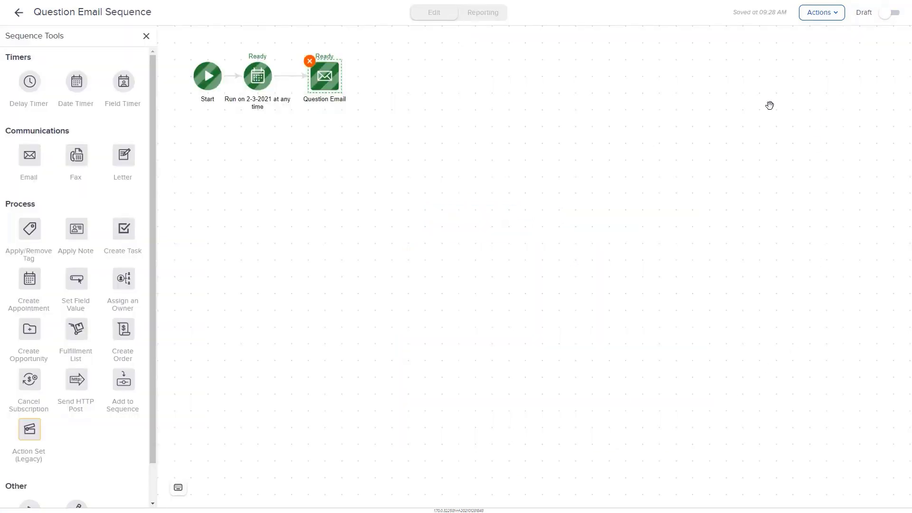
click(891, 17)
click(19, 17)
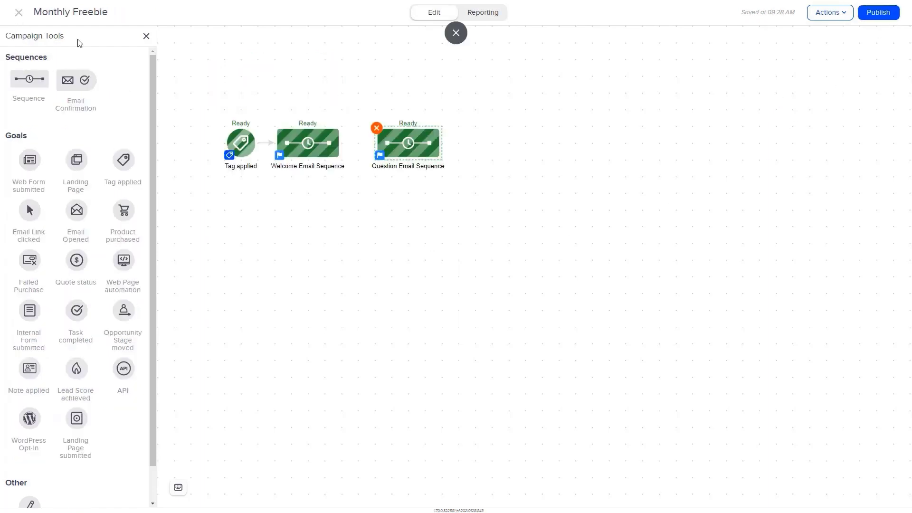
Connect the Welcome Email Sequence to the Question Email Sequence and place a Web Form submitted goal after it
mouse_move(341, 145)
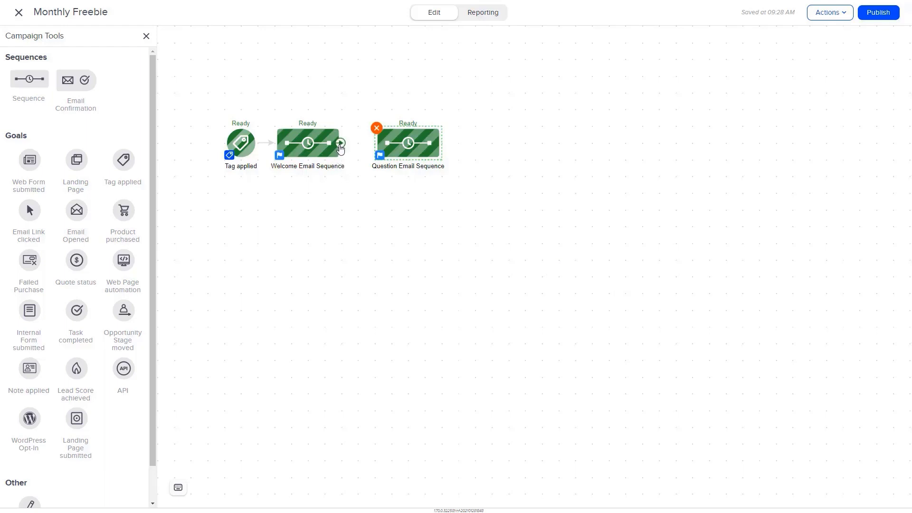
drag(340, 144, 380, 145)
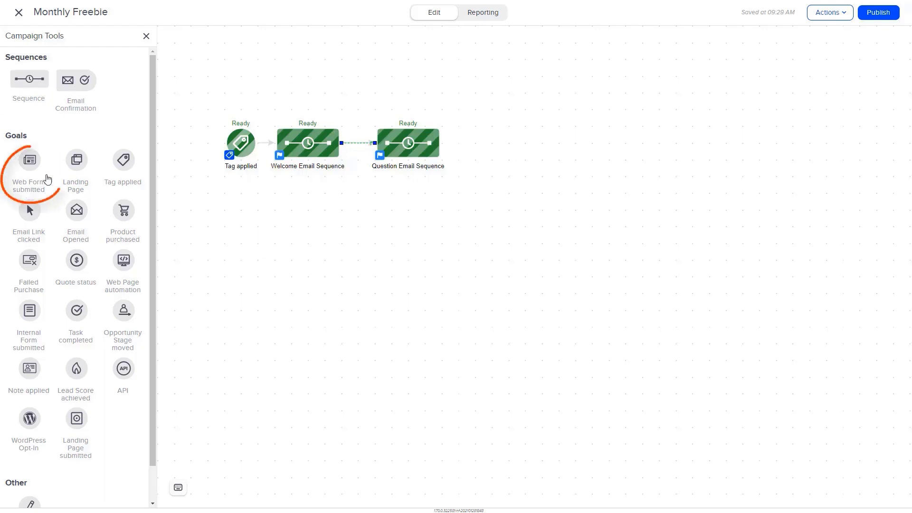
drag(49, 183, 482, 138)
Remove the First Name field from the web form and insert a radio field above the Submit button
double_click(492, 145)
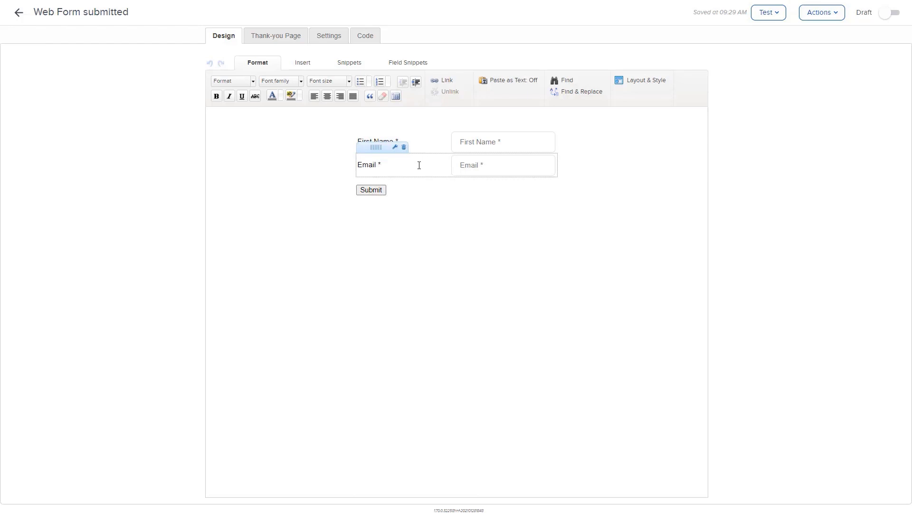
click(404, 125)
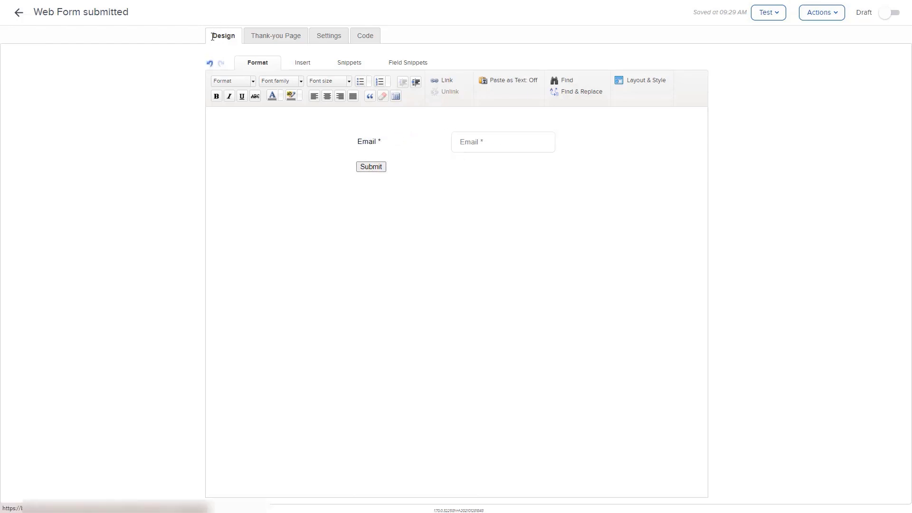
click(407, 65)
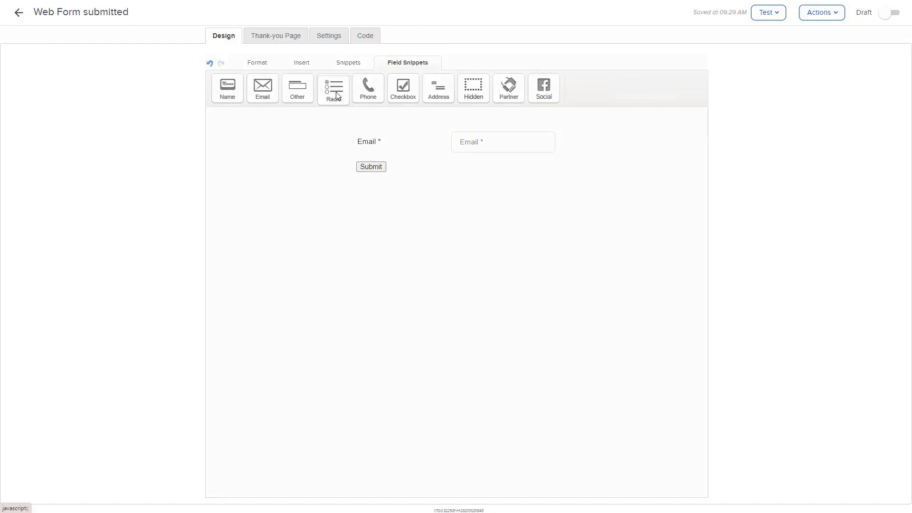
drag(336, 90, 369, 168)
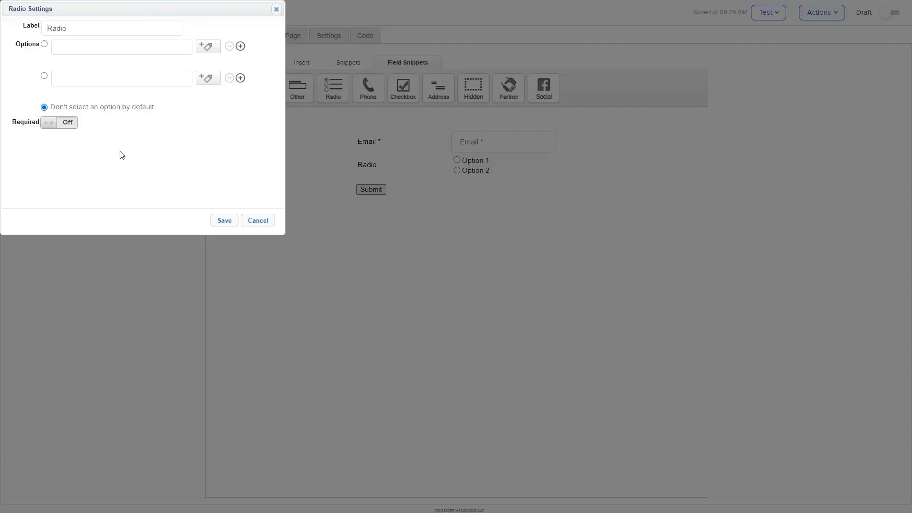
Label the radio field "Which is your prefered activity for maintaining a healthy lifestyle?" with options "Going to the gym regularly" and "Eating healthy"
key(ctrl+a)
key(ctrl+v)
right_click(106, 29)
click(158, 45)
text(Going to the gym regularly)
click(98, 78)
text(Eating healthy)
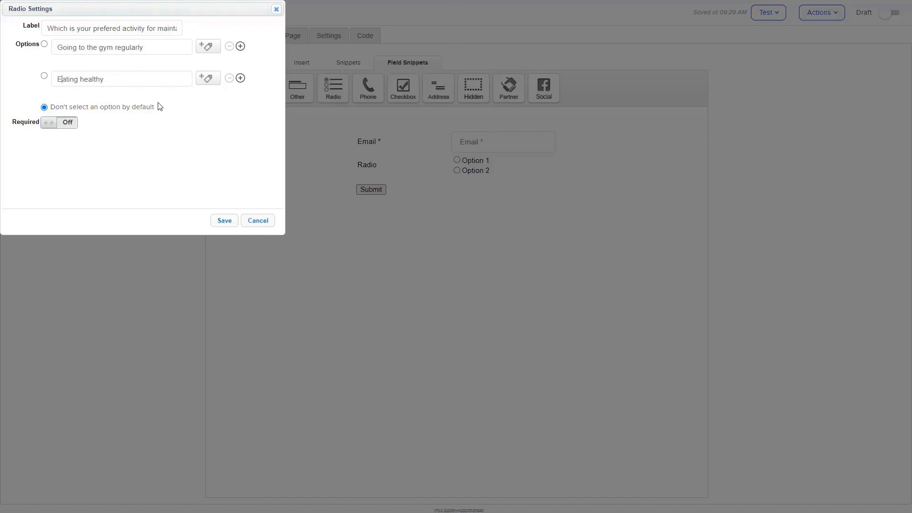
click(224, 221)
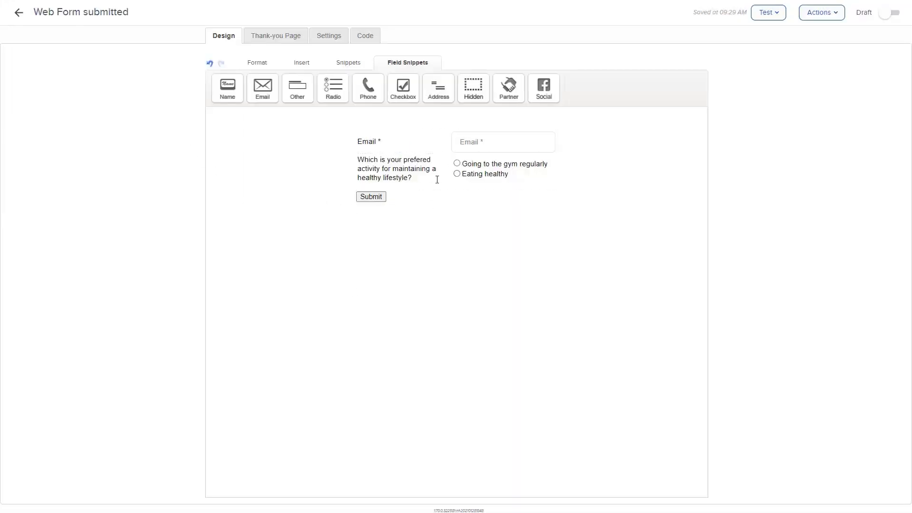
Get the web form's hosted-version URL, mark the form as ready and return to the campaign canvas
click(332, 36)
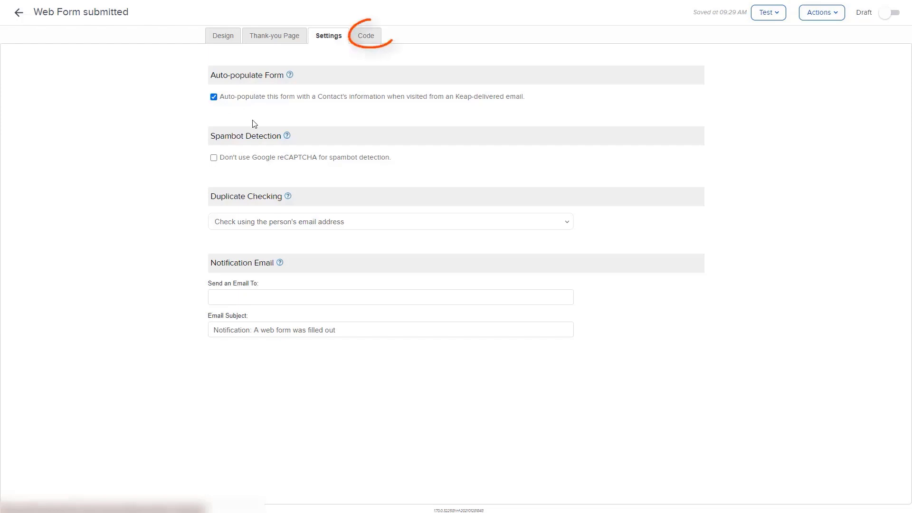
click(368, 38)
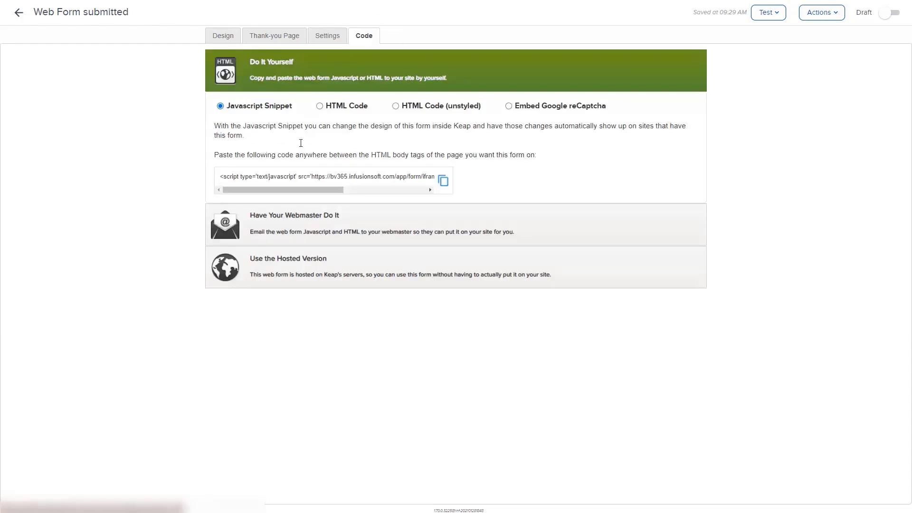
click(314, 275)
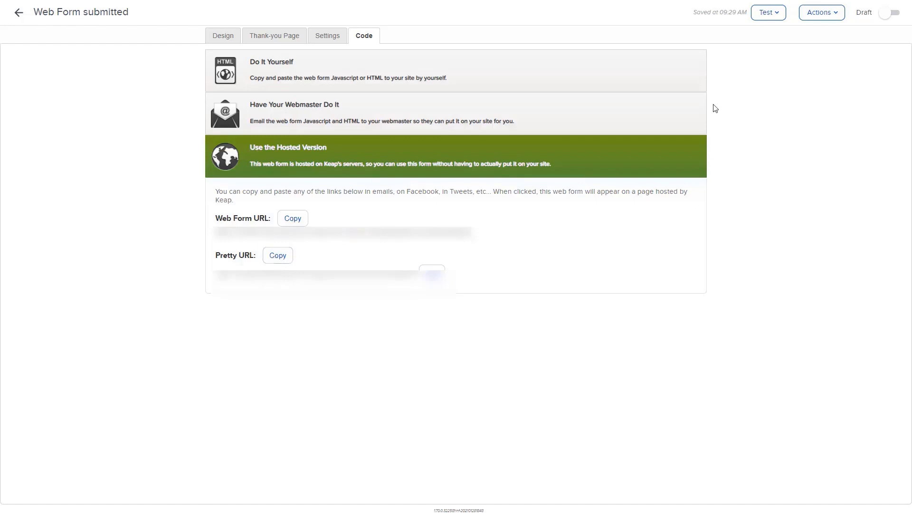
click(891, 13)
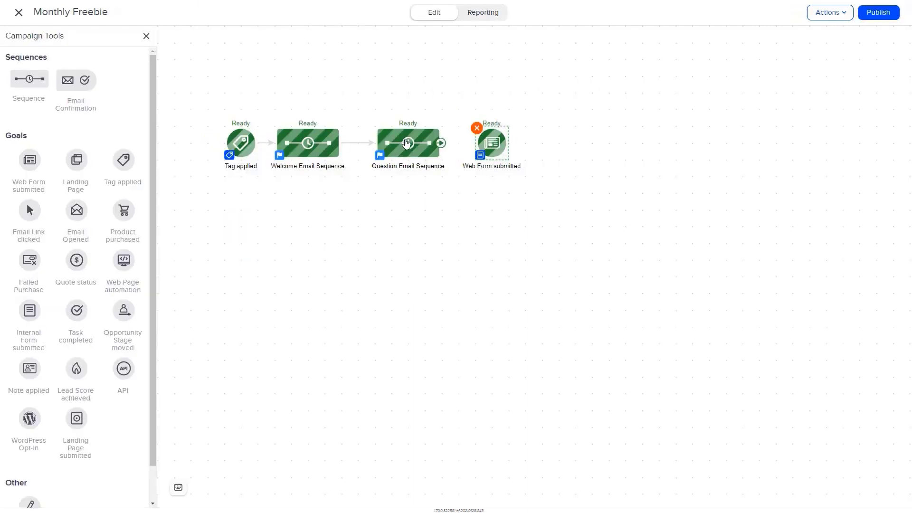
Link the "Which one is yours?" button in the Question Email to the web form's URL
double_click(407, 144)
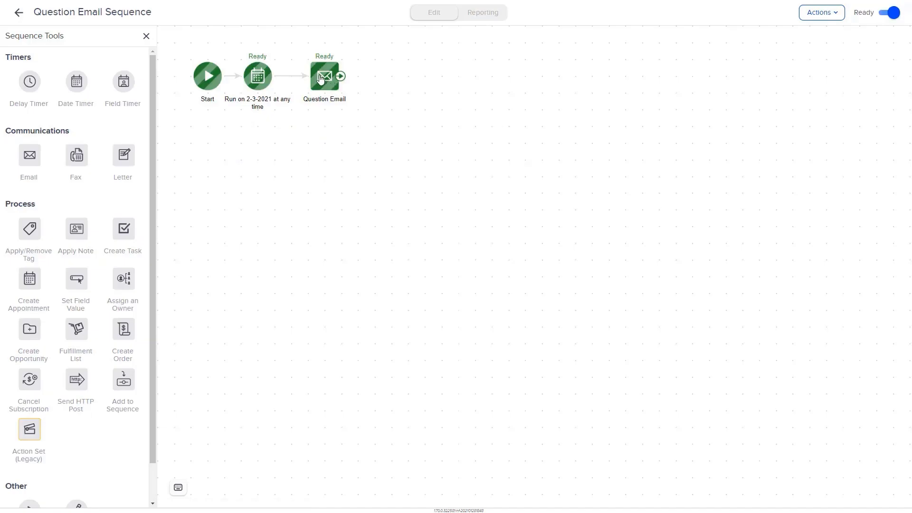
double_click(321, 79)
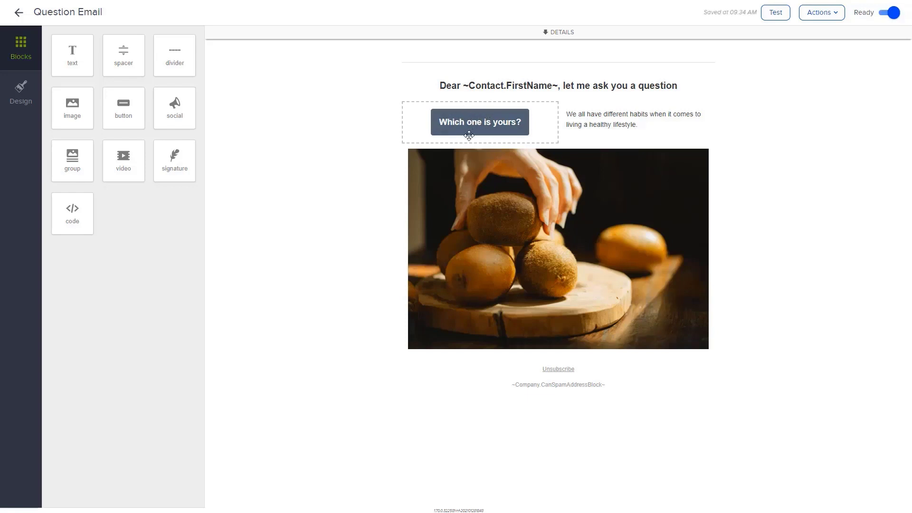
click(444, 121)
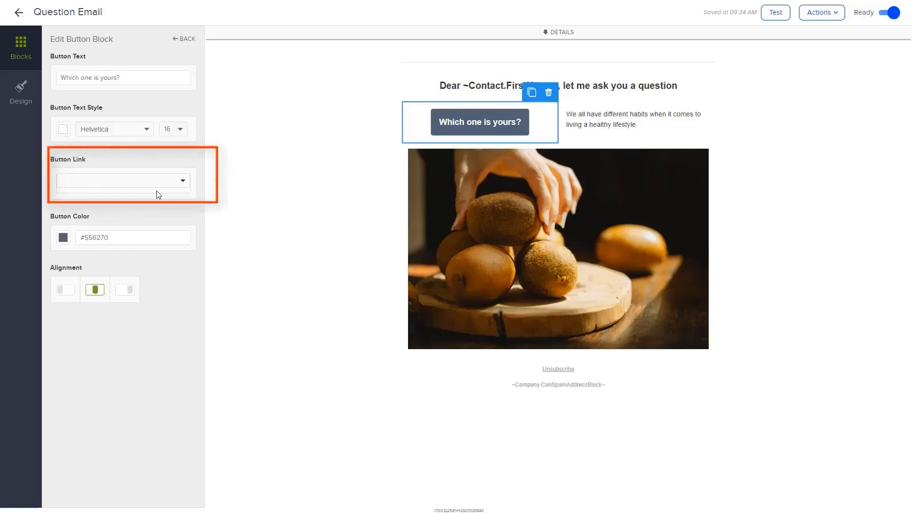
click(184, 187)
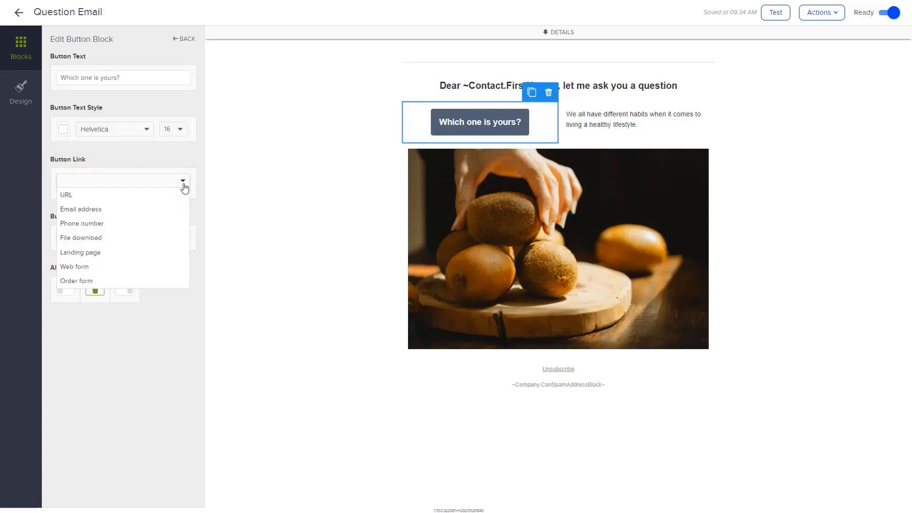
click(74, 196)
click(114, 199)
key(ctrl+v)
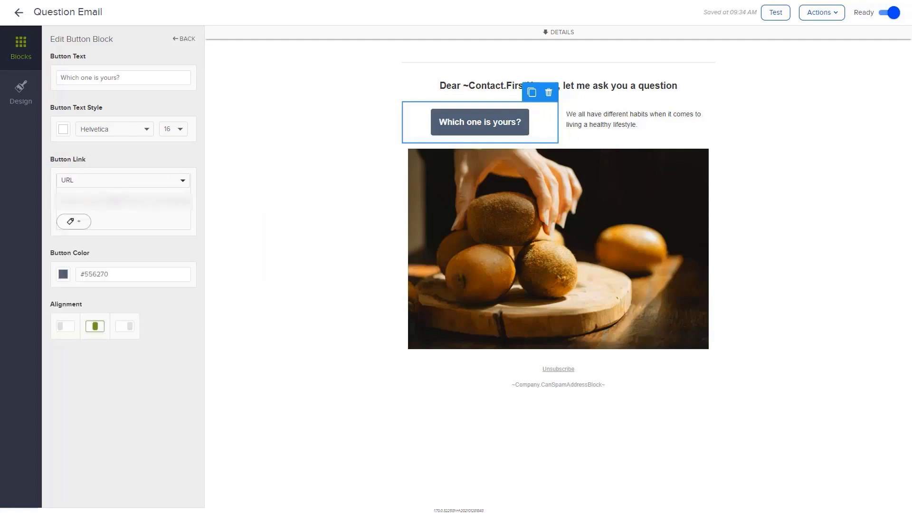
Return to the campaign canvas and connect the Question Email Sequence to the Web Form submitted goal
click(19, 13)
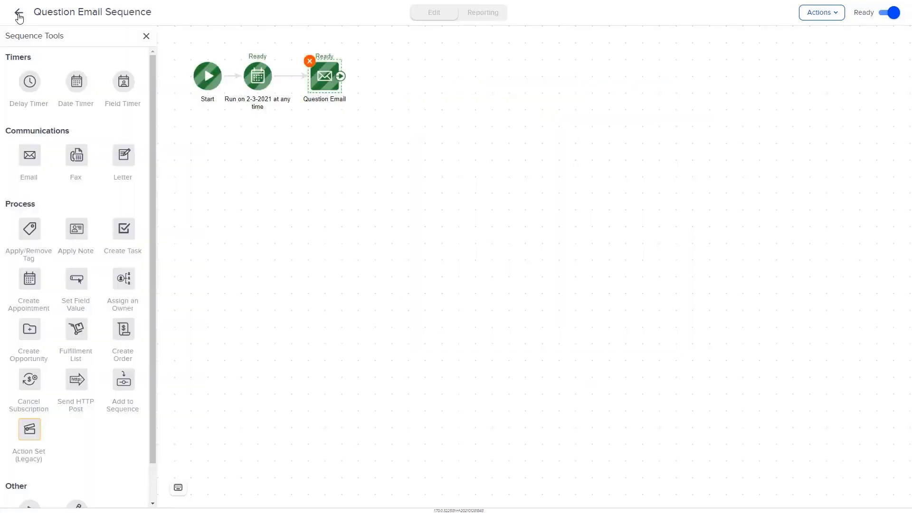
click(19, 13)
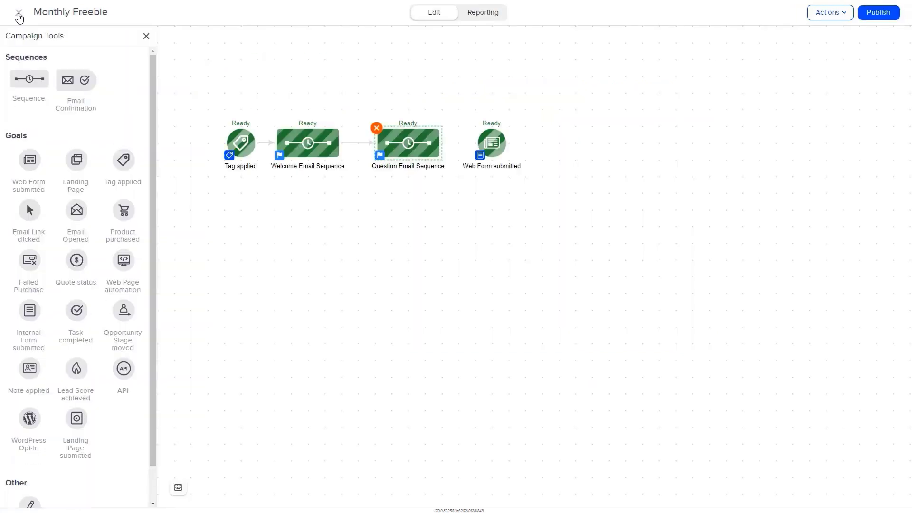
mouse_move(442, 147)
drag(442, 145, 488, 141)
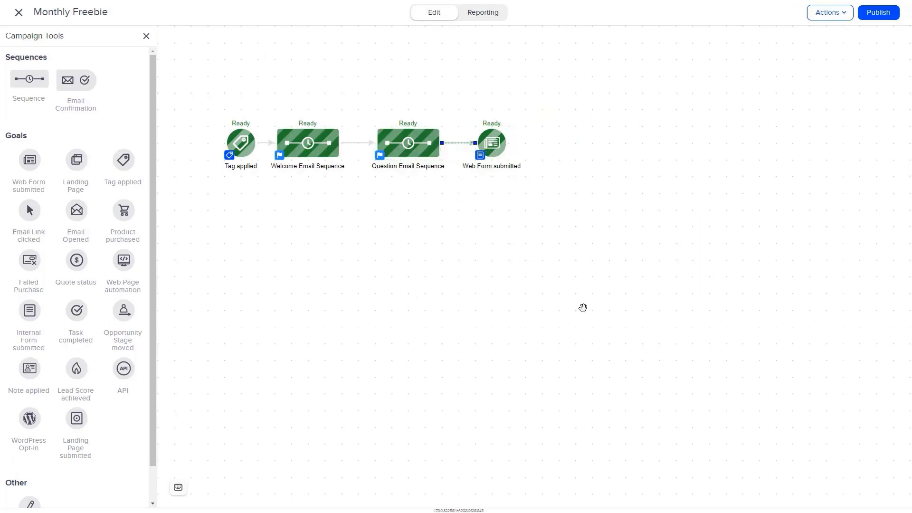
Place two new sequences one above the other after the Web Form submitted goal
mouse_move(484, 138)
drag(26, 79, 596, 202)
click(680, 145)
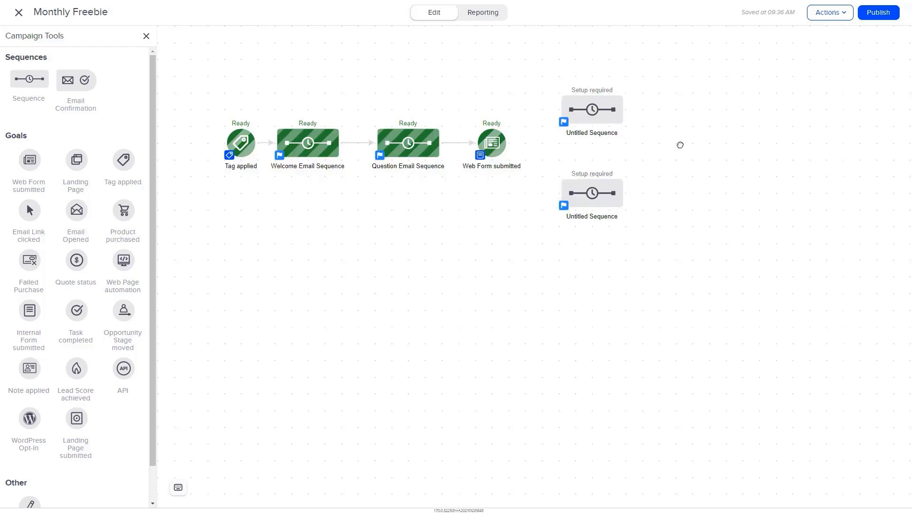
Rename the upper new sequence "Going to the gym regularly" and the lower one "Eating healthy"
right_click(601, 117)
click(633, 184)
text(Going to the gym regularly)
right_click(598, 200)
click(615, 265)
text(Eating healthy)
key(Return)
In the "Going to the gym regularly" sequence, add a date timer after Start that runs on 2-9-2021 at any time
mouse_move(561, 135)
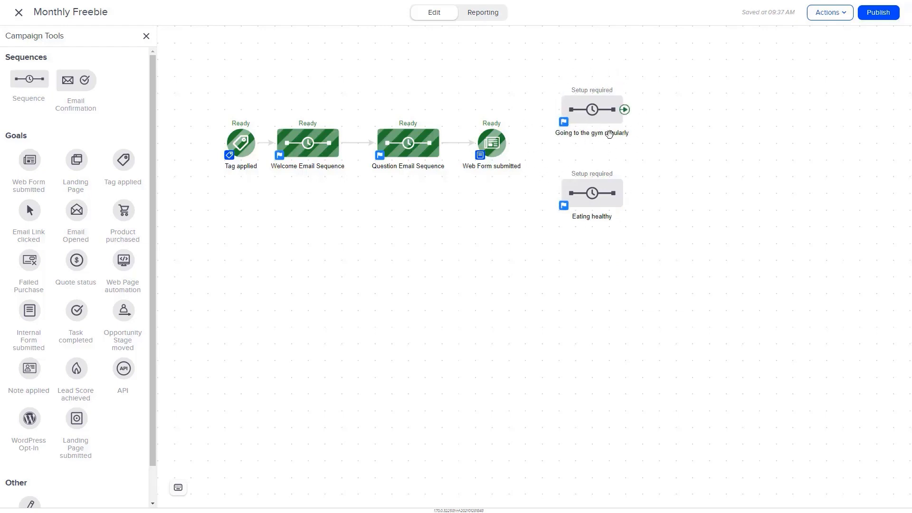
double_click(597, 122)
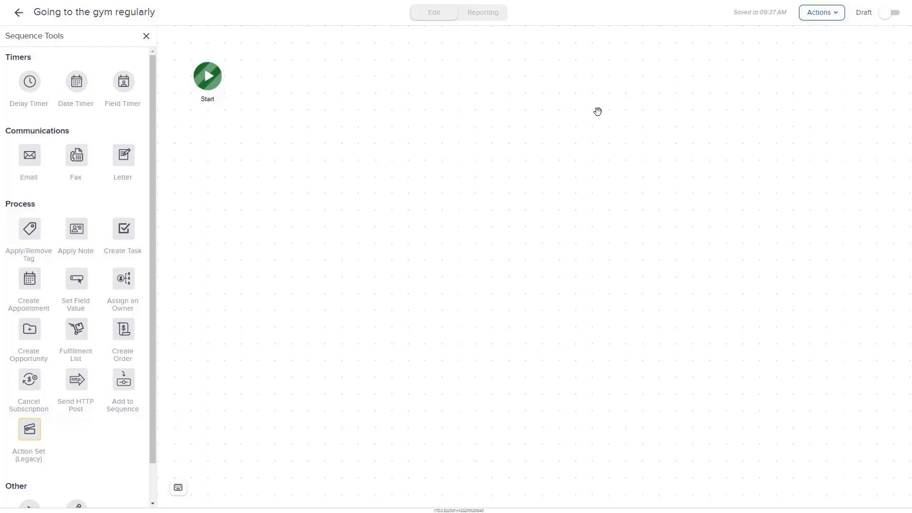
drag(77, 81, 276, 83)
click(276, 84)
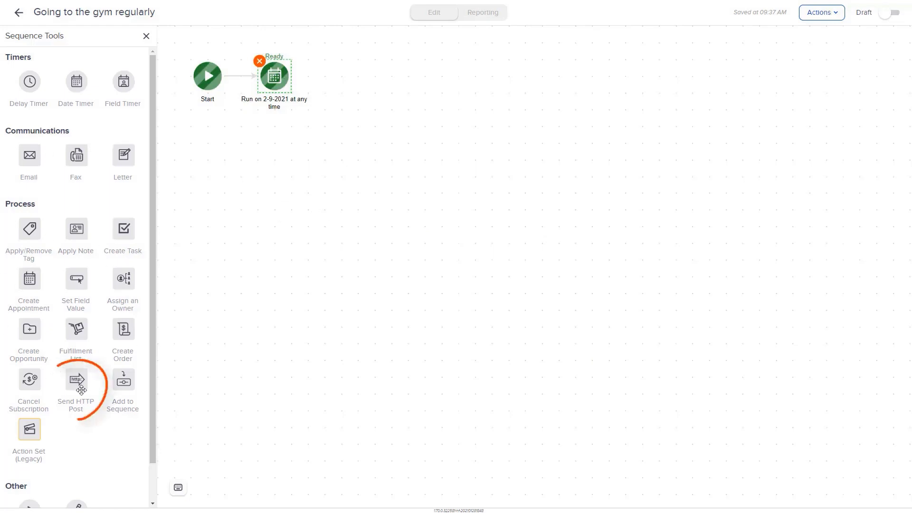
Add a ready Send HTTP Post after the date timer, using the Thrive Ultimatum webhook URL and pairing "Email" with the contact's Email field
mouse_move(80, 383)
mouse_down()
mouse_move(253, 190)
mouse_move(337, 75)
mouse_up()
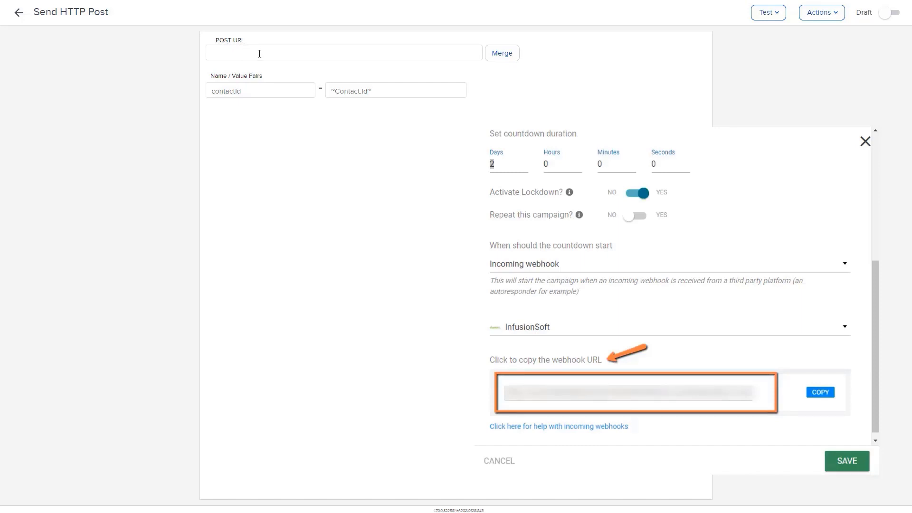
key(ctrl+v)
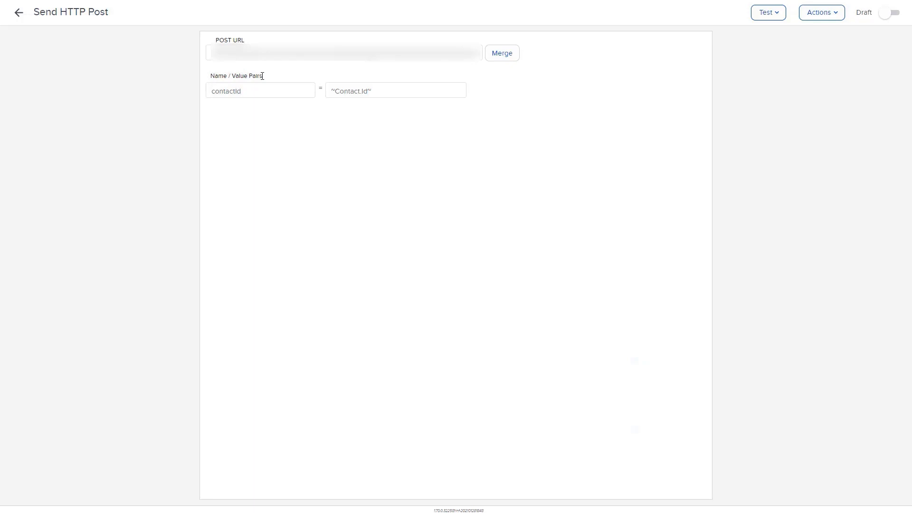
drag(261, 93, 173, 93)
text(Ena)
text(il)
double_click(366, 92)
text(Email)
click(886, 16)
click(19, 14)
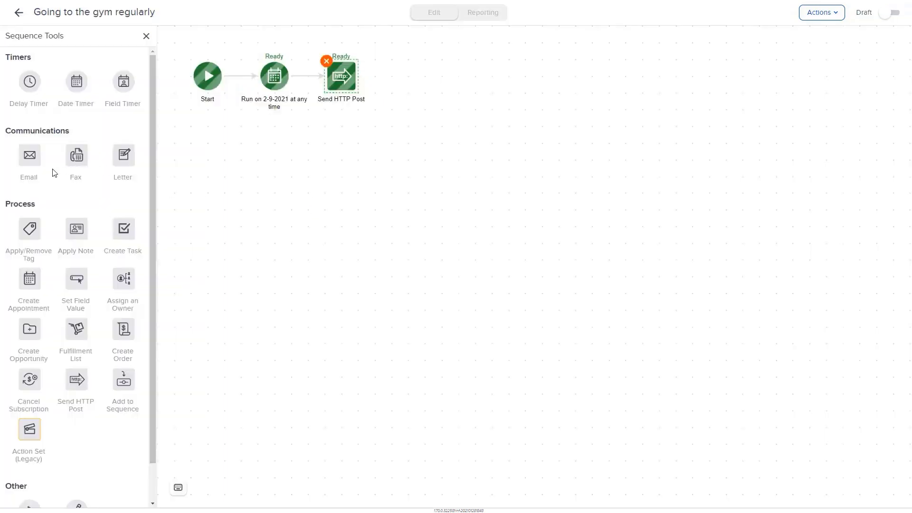
Add an email after Send HTTP Post and write the limited EBOOK offer, bulleting "top 5 most efficient workouts", "tips and tricks", "video suggestions" and "goal settings sheet"
drag(30, 158, 412, 64)
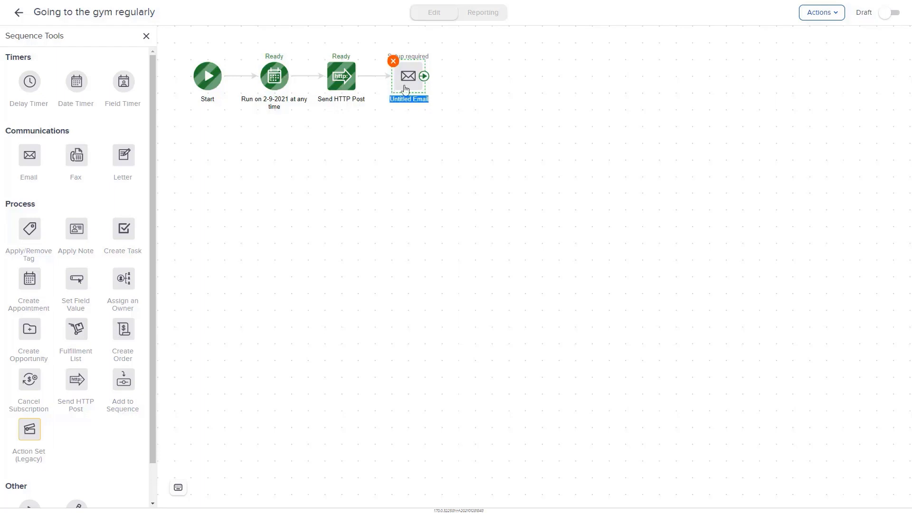
double_click(408, 79)
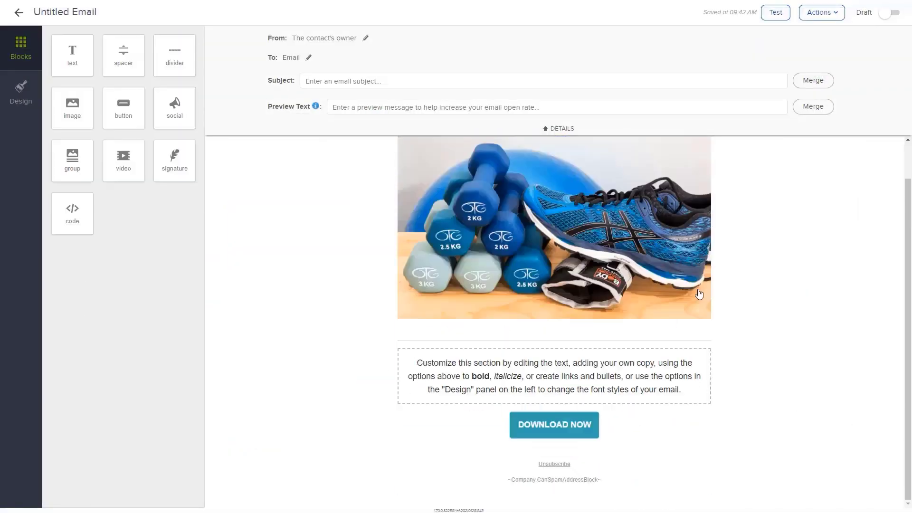
triple_click(496, 384)
text(We have a limited offer for you! The EBOOK includes:)
click(624, 151)
text(top 5 most efficient workouts tips and tricks video suggestions goal settings sheet)
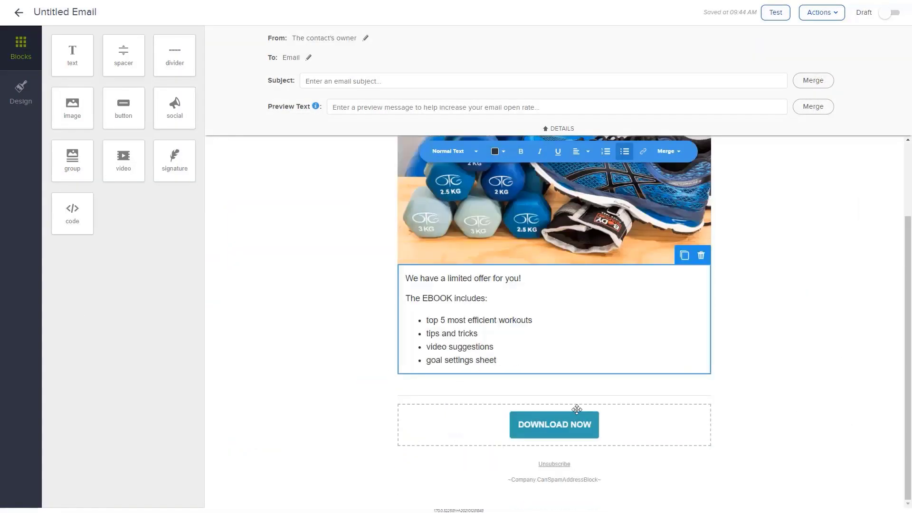
Place the download button beside the offer text and write the heading "Want to Learn Which are the Most Efficient Home Workout Exercises?" above the image
drag(577, 409, 634, 443)
scroll(657, 236, up, 3)
triple_click(658, 237)
text(Want to Learn which are the Most Efficient Home Workout Exercise)
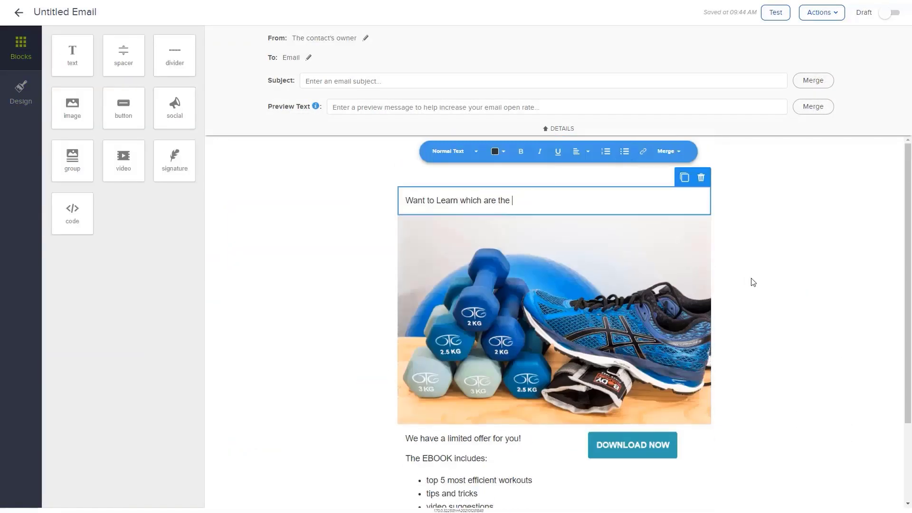
text(s?)
drag(665, 200, 367, 198)
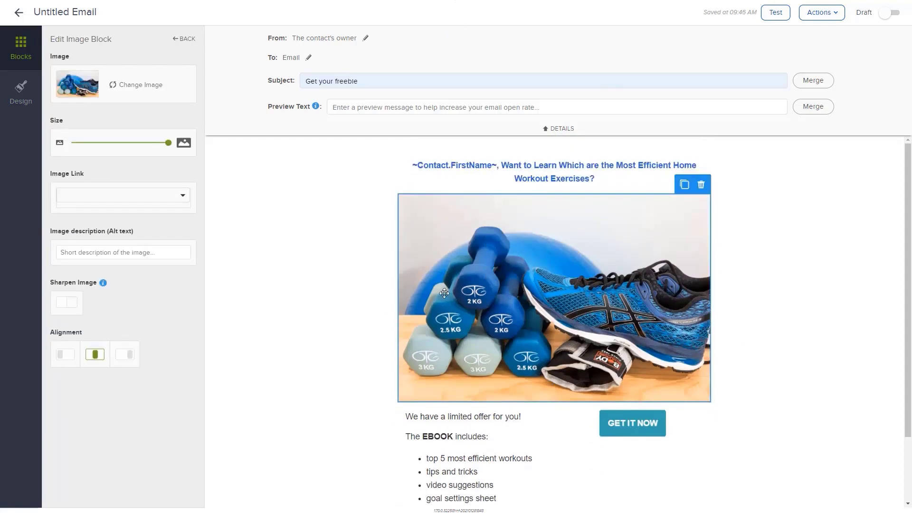
Link the "GET IT NOW" button to the copied URL, mark the email as ready and return to the campaign canvas
click(628, 426)
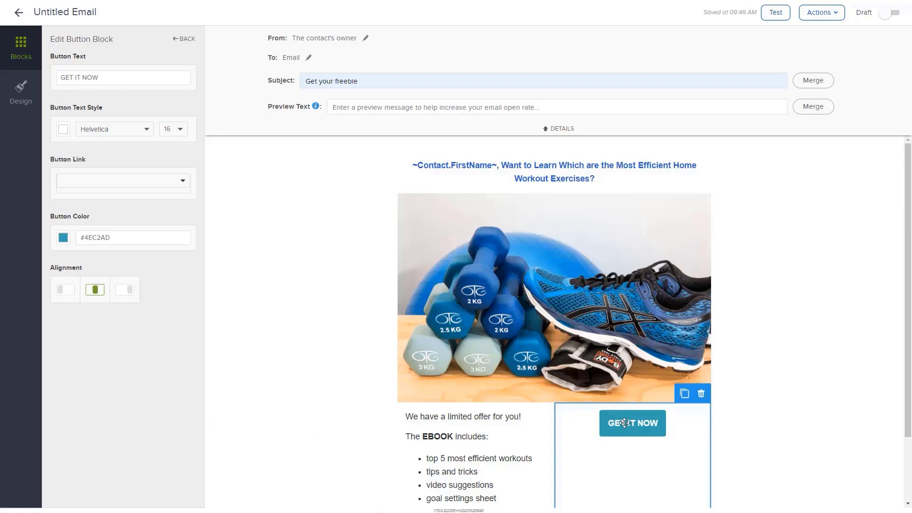
click(115, 182)
click(108, 196)
key(ctrl+v)
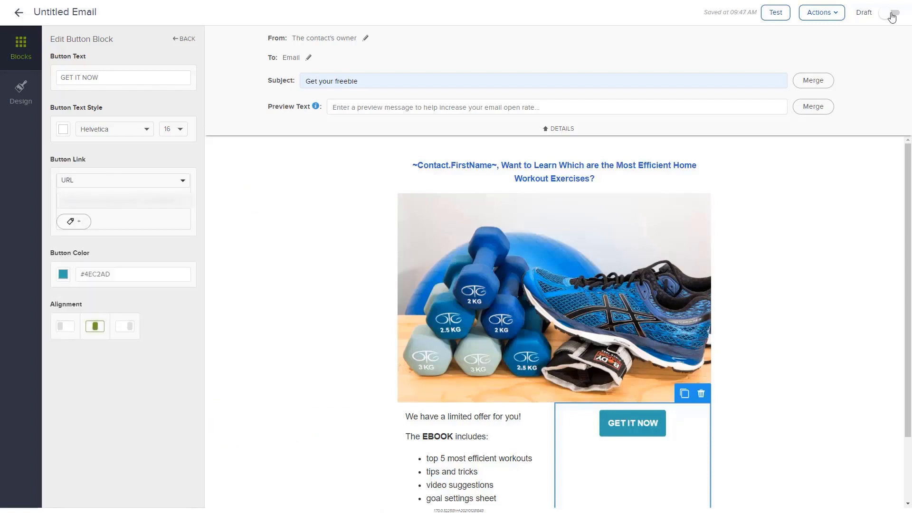
click(893, 15)
click(18, 12)
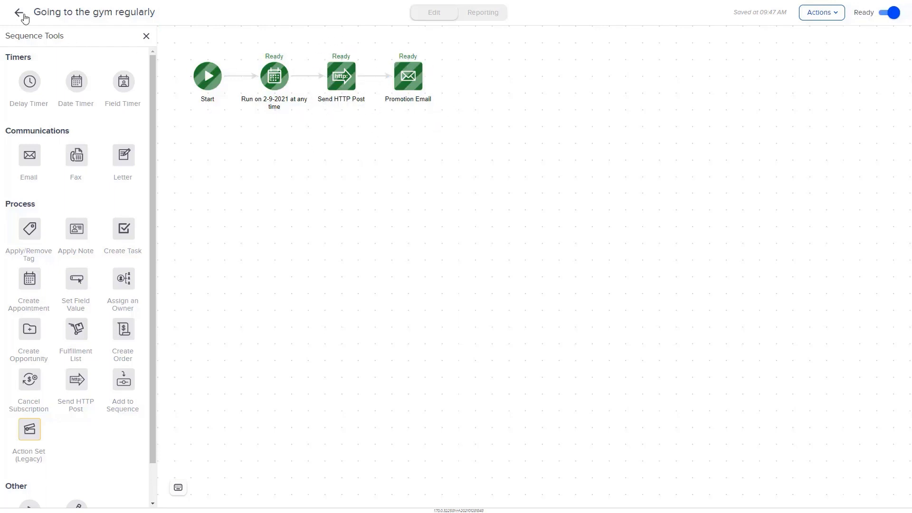
click(19, 14)
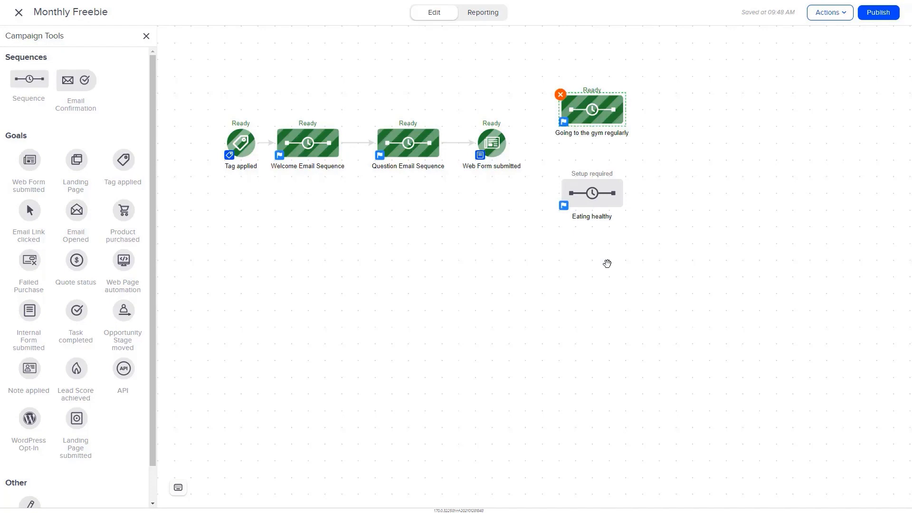
Mark the "Eating healthy" sequence as ready and return to the campaign canvas
double_click(592, 195)
click(892, 19)
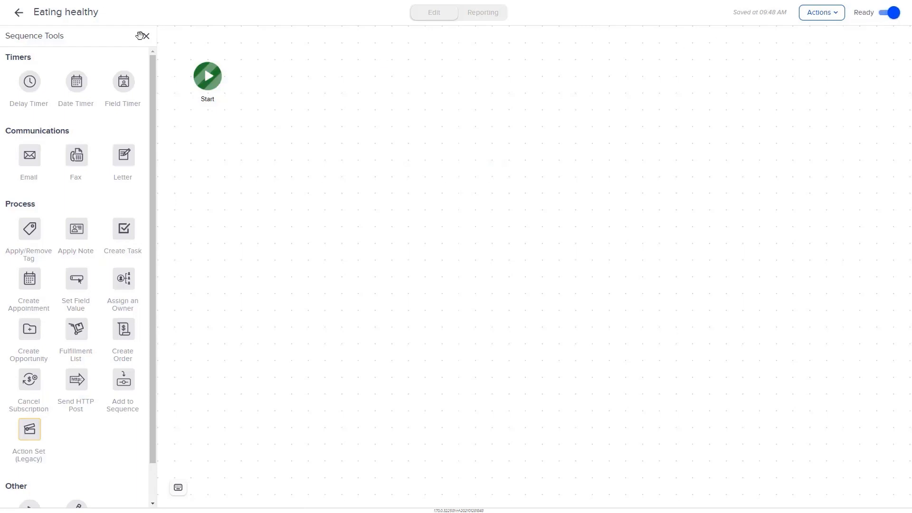
click(20, 14)
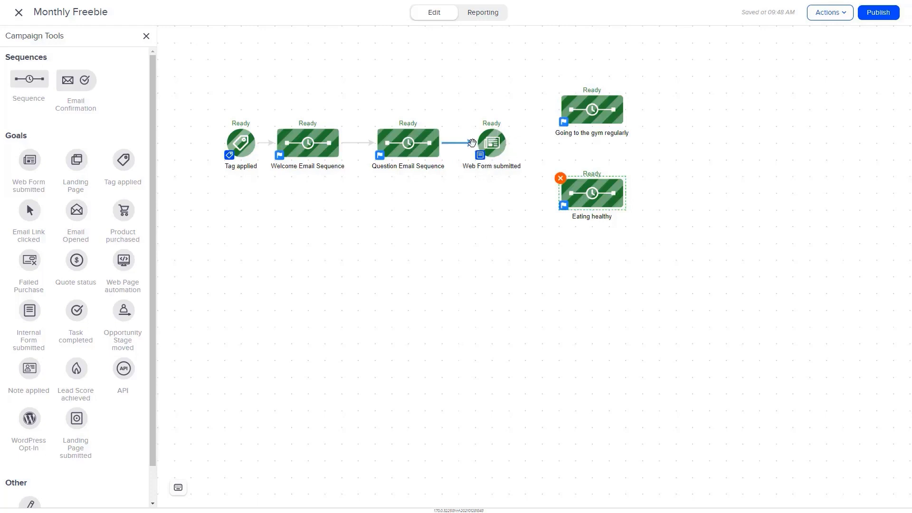
Connect the Web Form submitted goal to both the "Going to the gym regularly" and "Eating healthy" sequences
mouse_move(506, 144)
drag(508, 143, 562, 114)
mouse_move(508, 143)
mouse_down()
mouse_move(511, 185)
mouse_move(565, 203)
mouse_up()
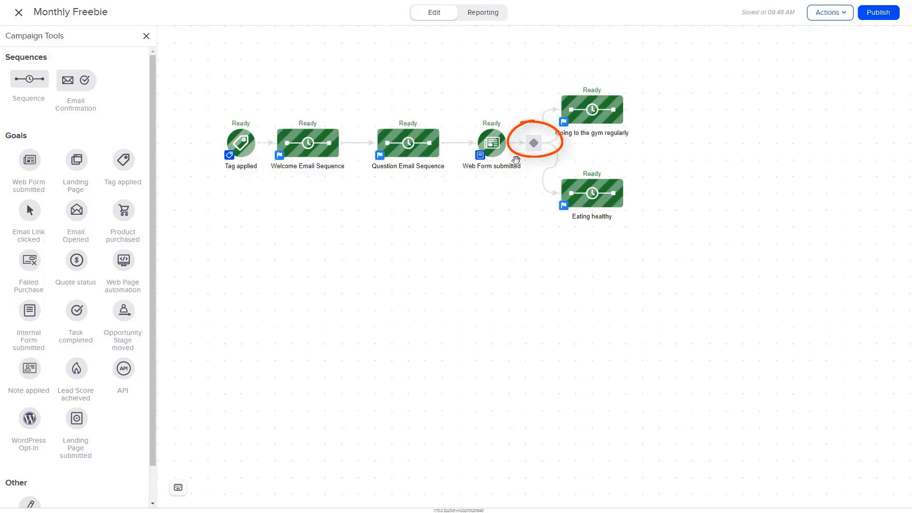
In the decision diamond, admit contacts to "Going to the gym regularly" if the Form Submission's Option with that answer is selected
mouse_move(532, 159)
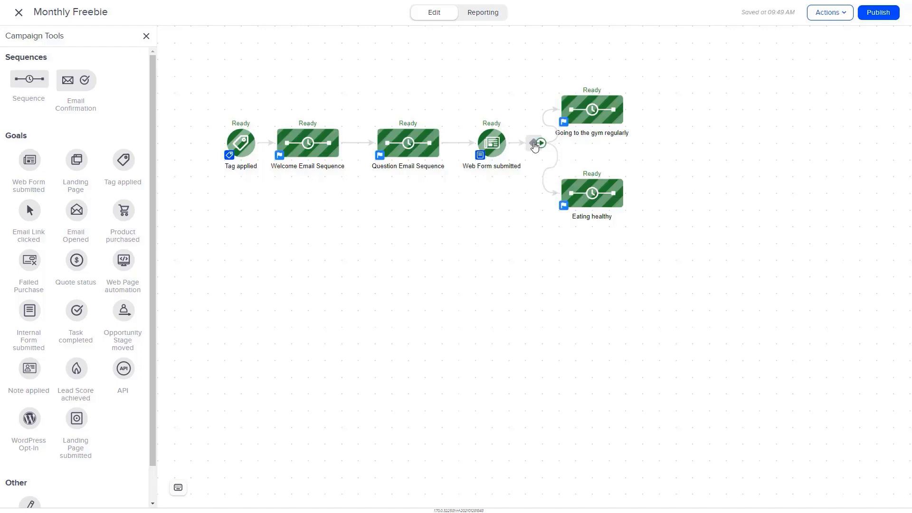
click(535, 146)
double_click(536, 145)
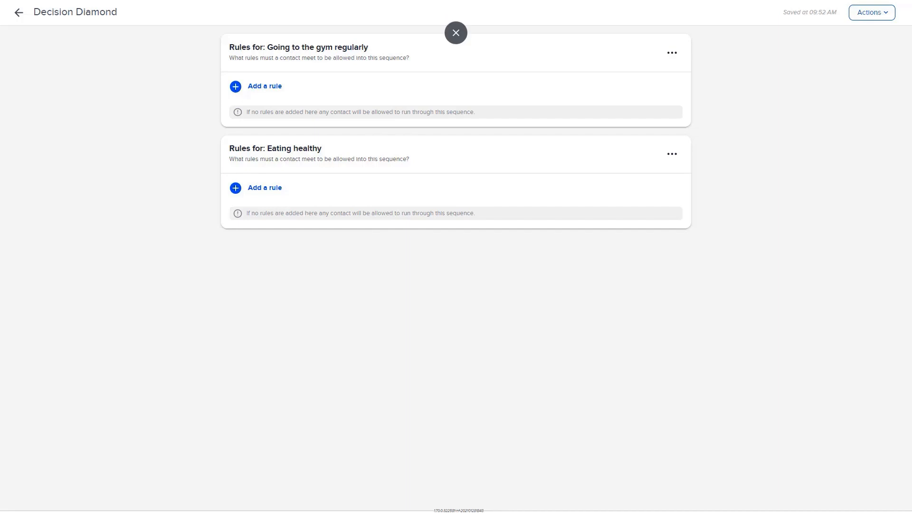
click(260, 89)
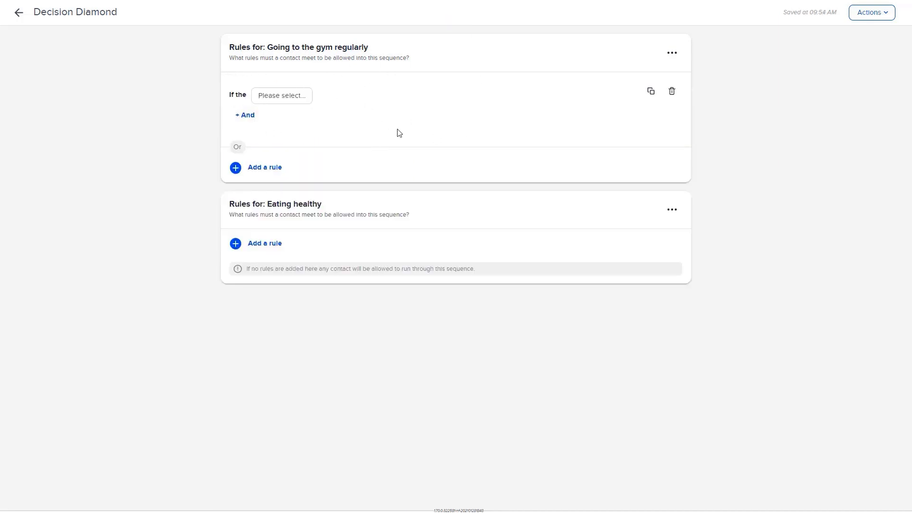
click(296, 99)
click(288, 124)
click(358, 97)
click(373, 111)
click(395, 97)
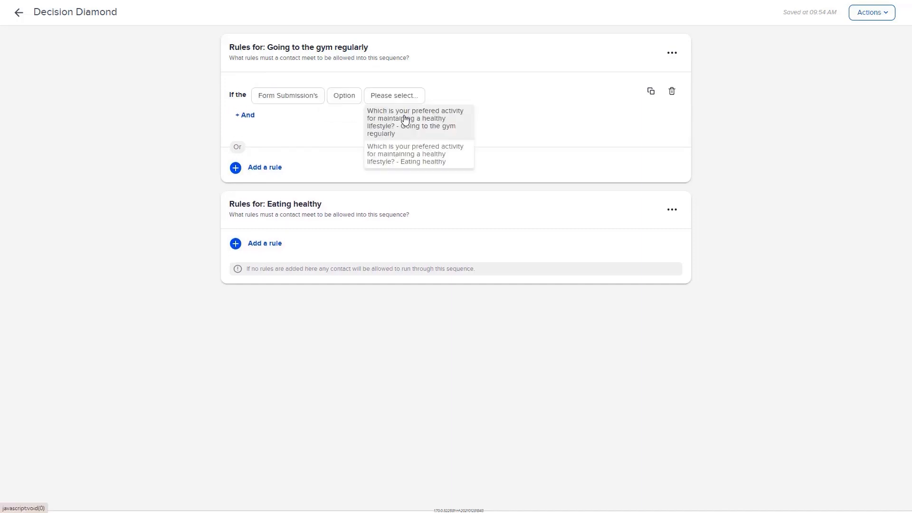
click(402, 122)
click(511, 96)
click(510, 114)
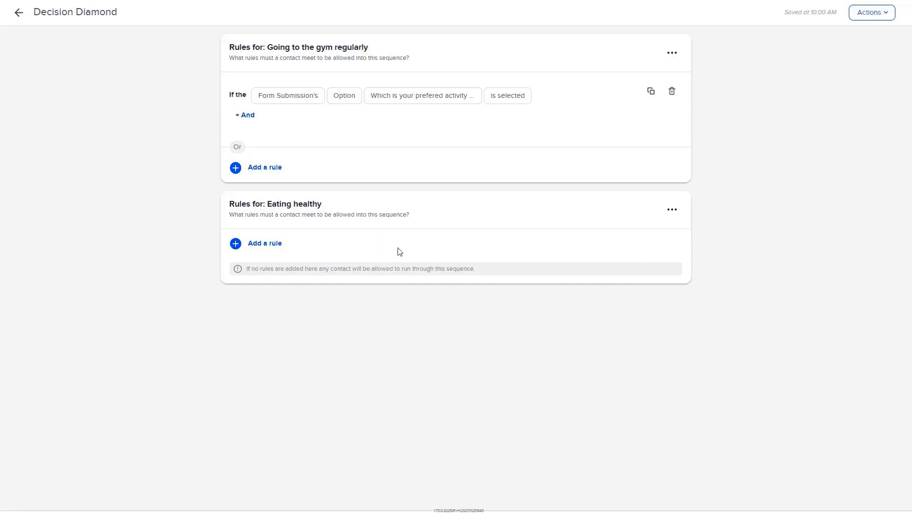
click(19, 13)
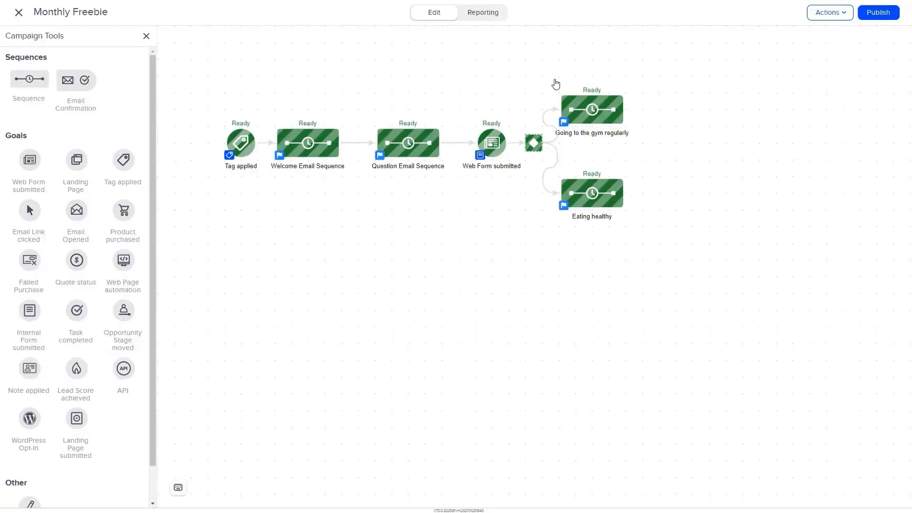
Review the campaign flow from the tag goal through the decision diamond, including the elements inside the "Going to the gym regularly" sequence
mouse_move(245, 143)
mouse_move(314, 155)
mouse_move(412, 160)
mouse_move(495, 142)
mouse_move(532, 142)
mouse_move(580, 134)
double_click(597, 129)
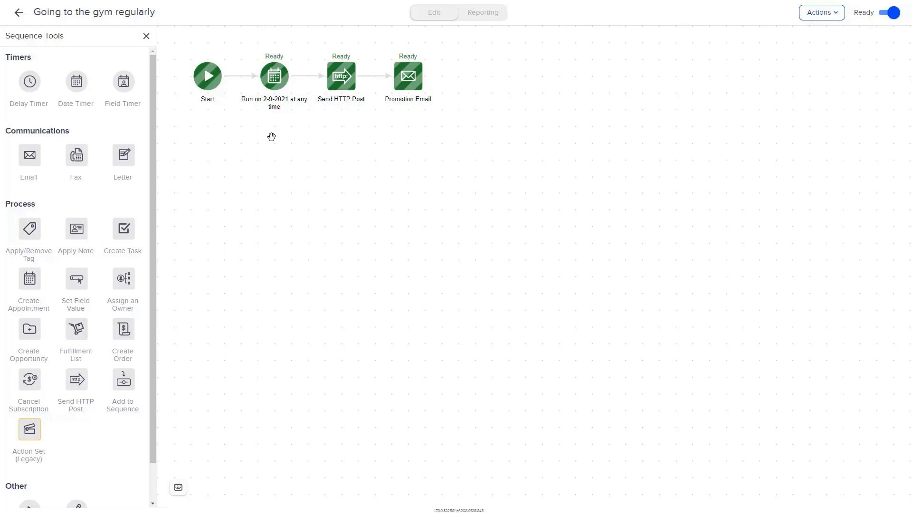
key(Escape)
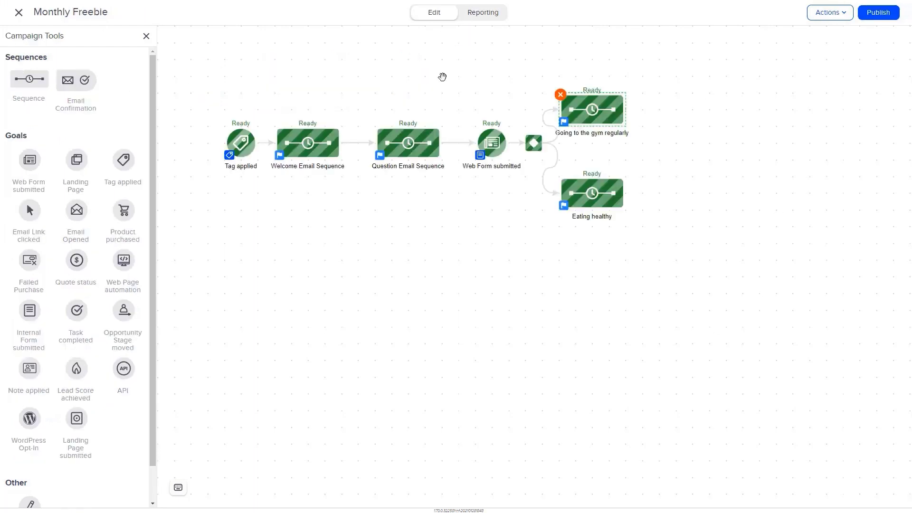
Publish the Monthly Freebie campaign and go back to its editing view
click(879, 21)
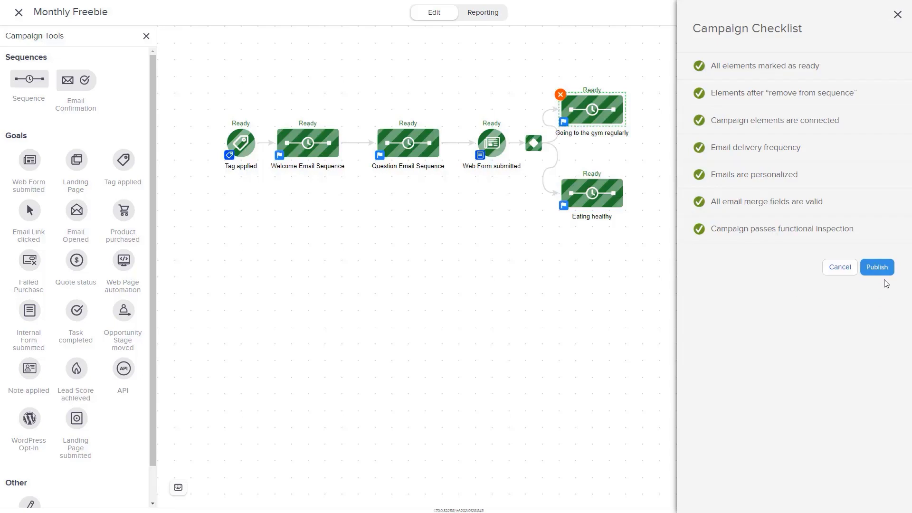
click(878, 267)
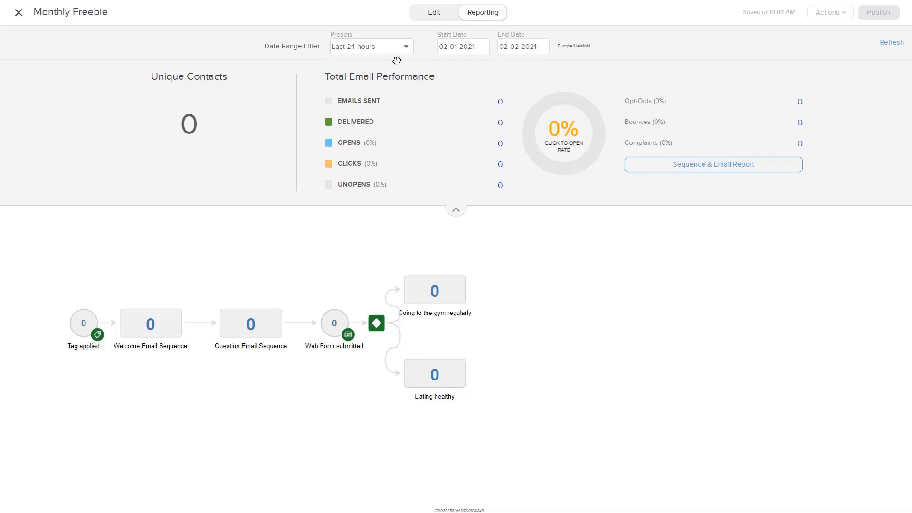
click(430, 14)
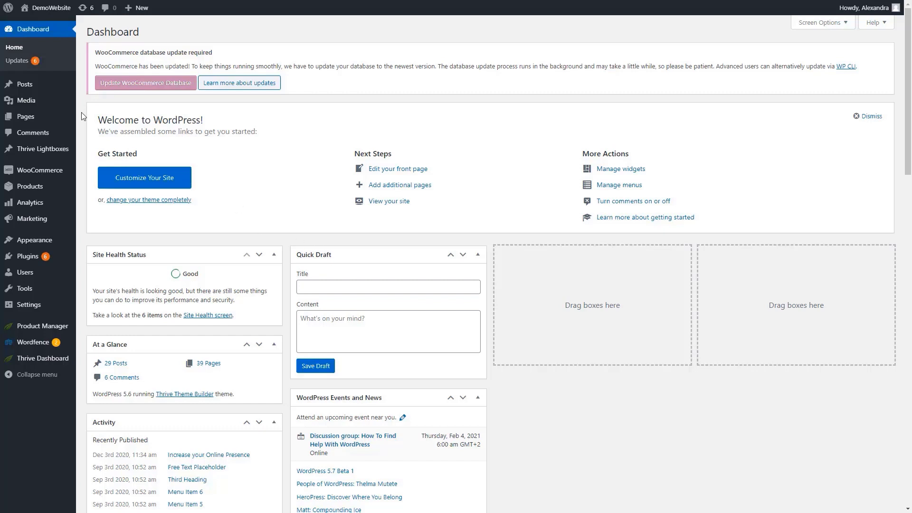
Switch to the WordPress dashboard and open the "Form Page" for editing with Thrive Architect
mouse_move(44, 117)
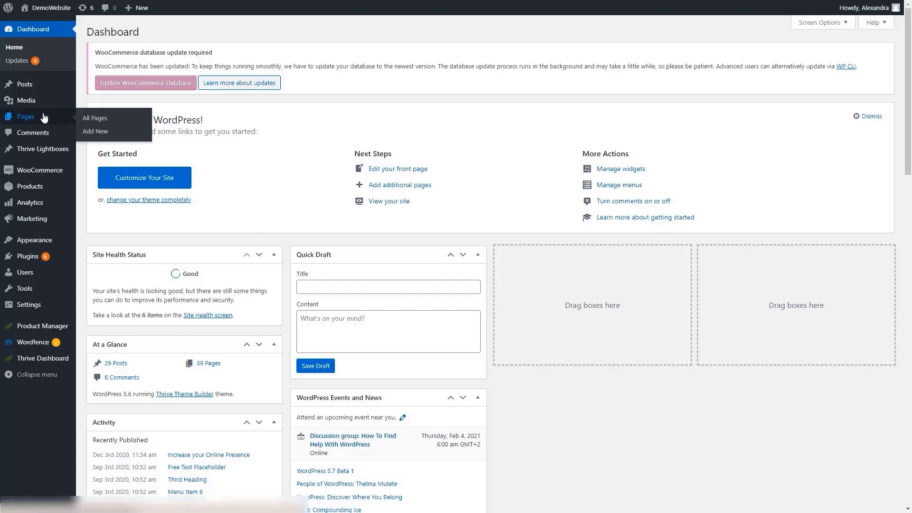
click(43, 117)
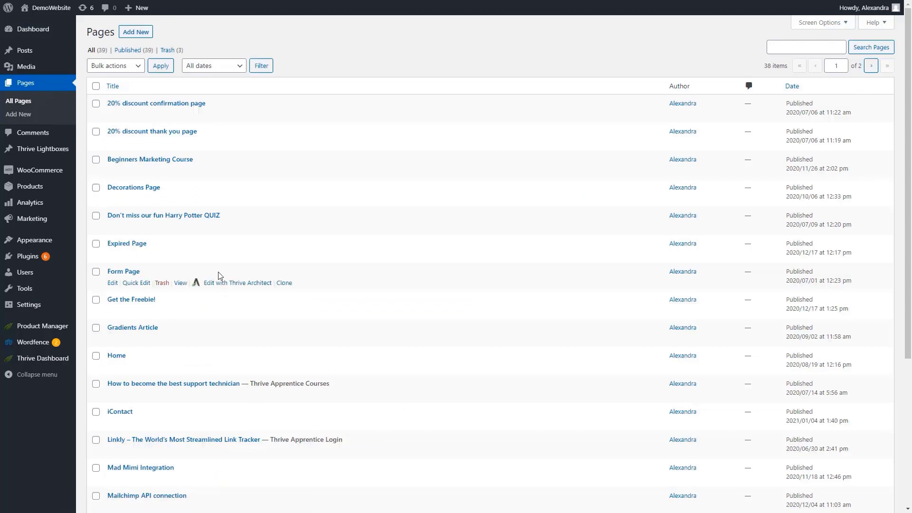
click(230, 283)
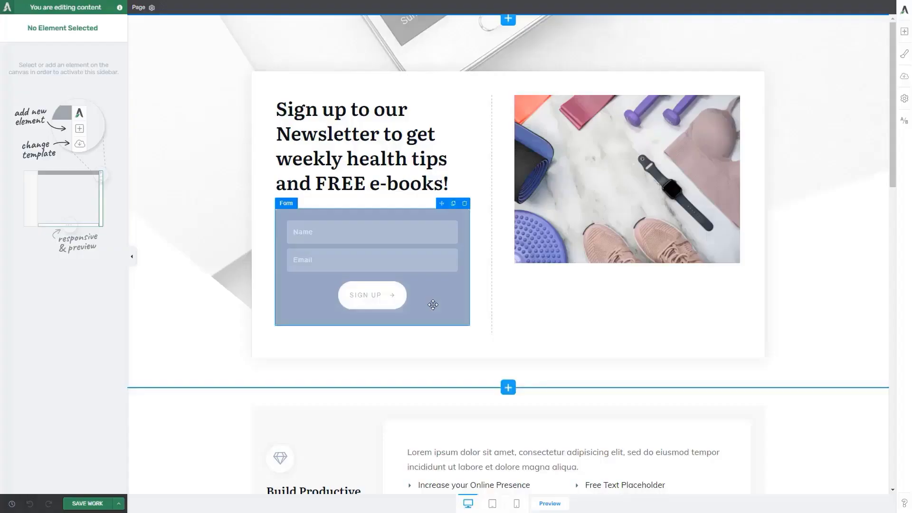
Connect the newsletter sign-up form to Infusionsoft through the API, using the "monthly freebie" tag
click(441, 303)
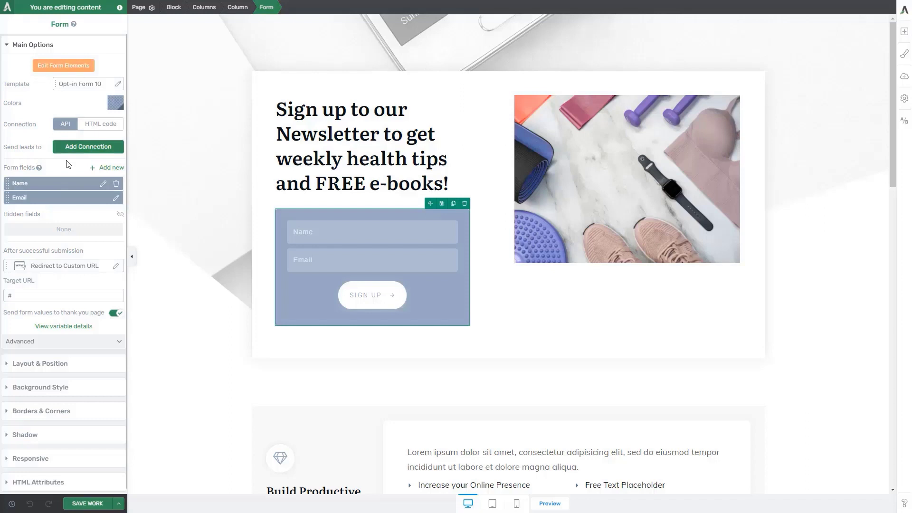
click(78, 151)
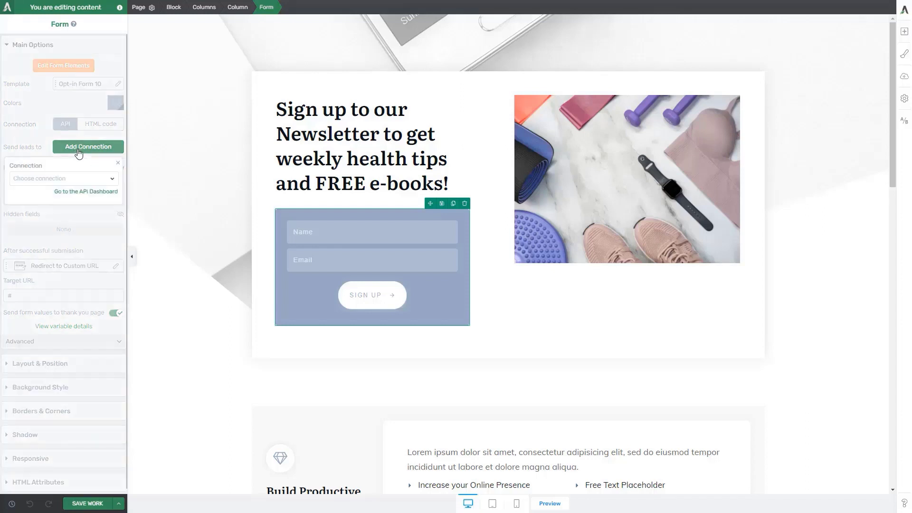
click(41, 181)
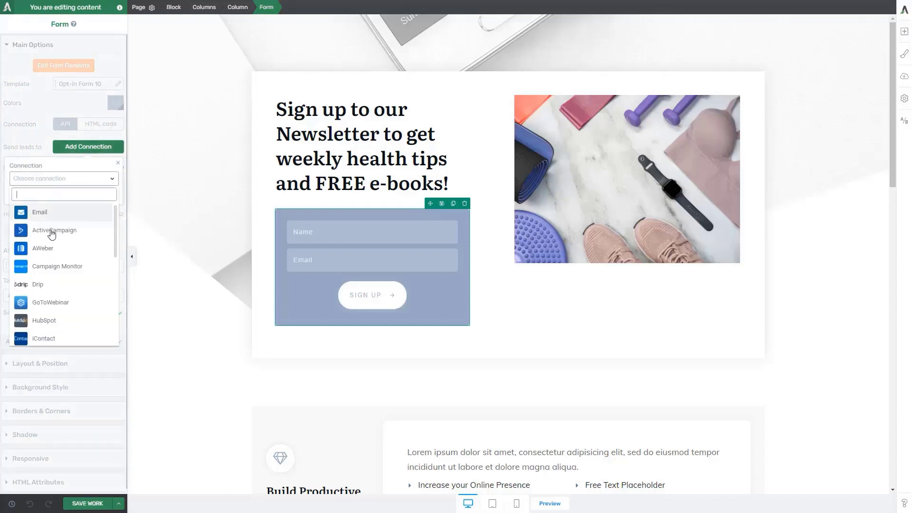
scroll(61, 280, down, 2)
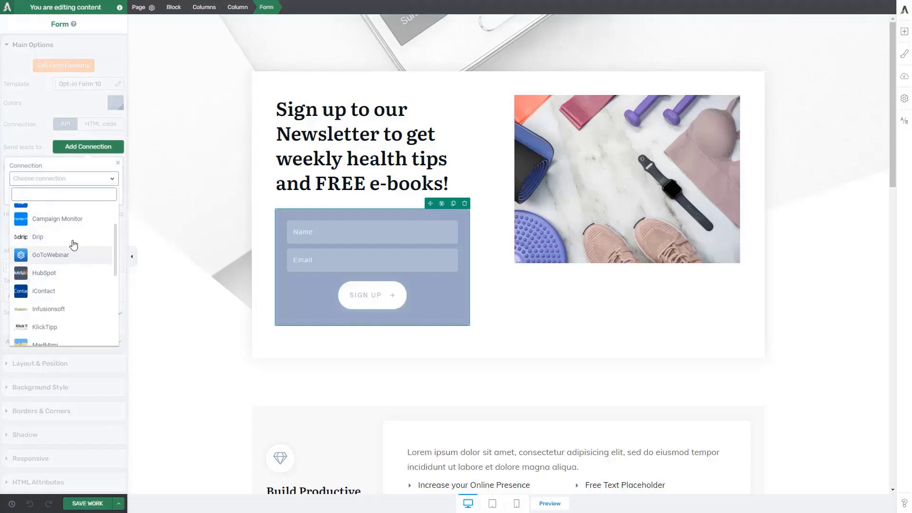
click(57, 309)
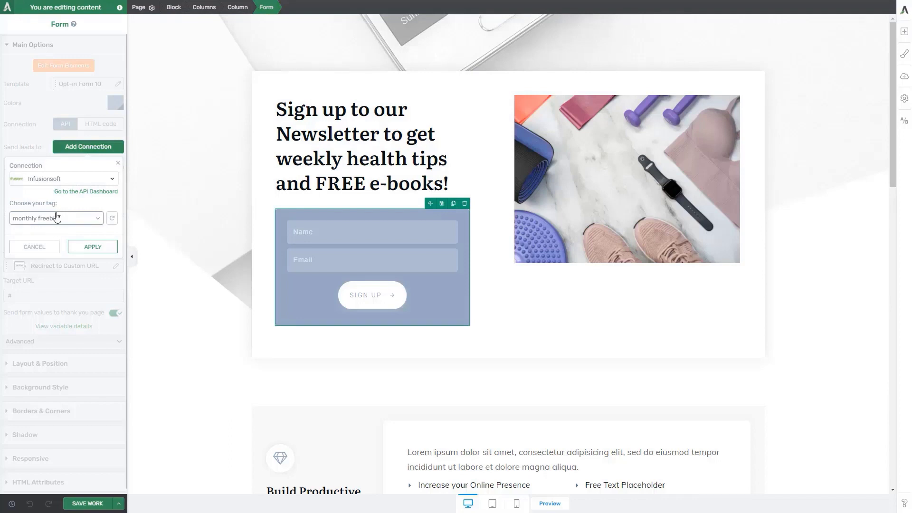
click(92, 249)
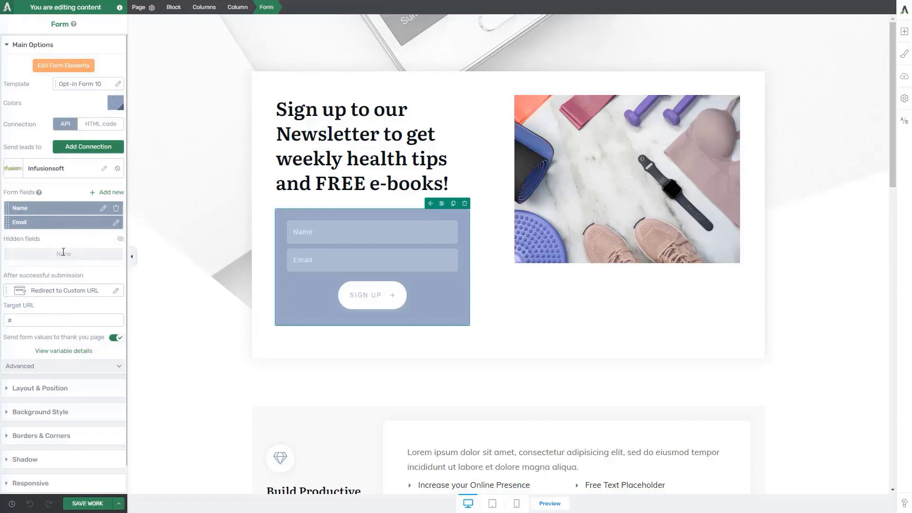
Add an Email connection to the sign-up form with "Send emails from this site" as the delivery service, and save the page
click(83, 149)
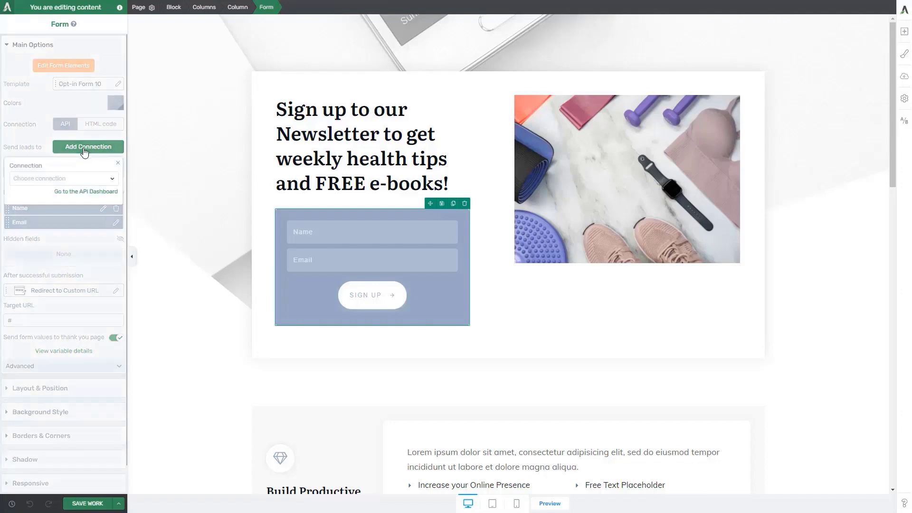
click(64, 180)
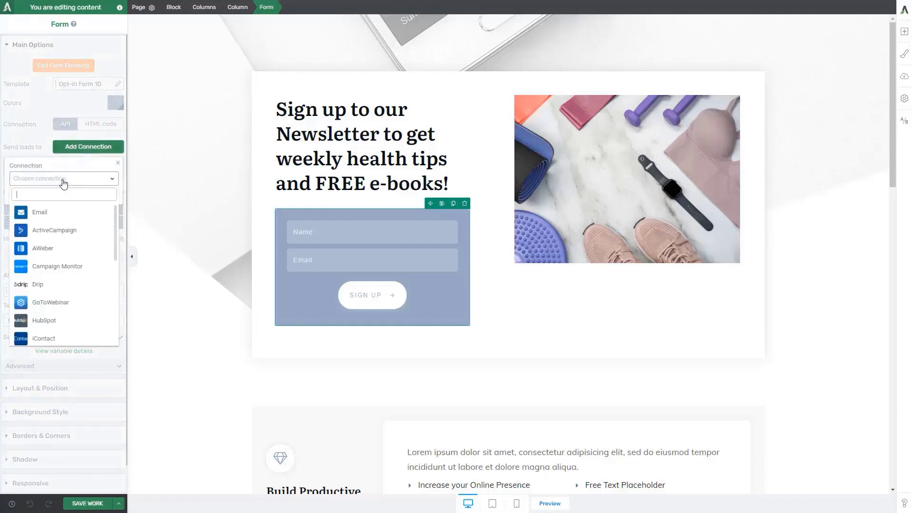
click(47, 213)
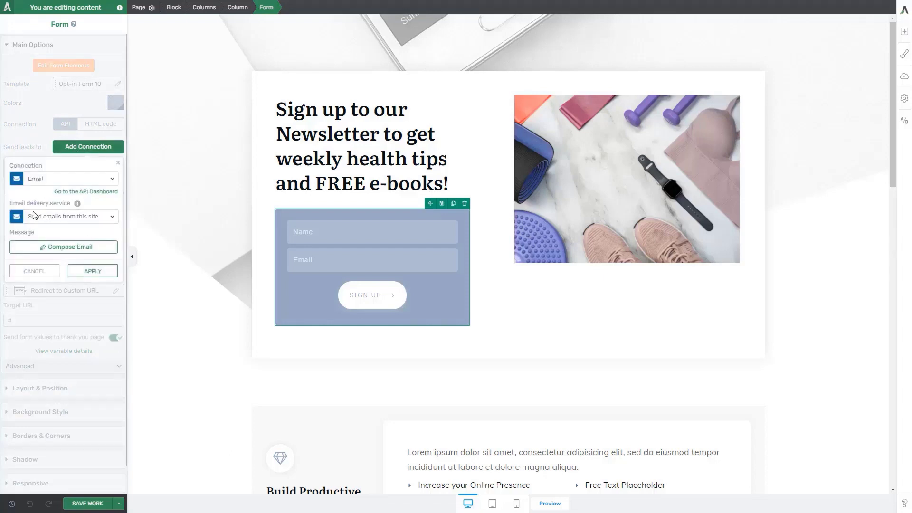
click(94, 270)
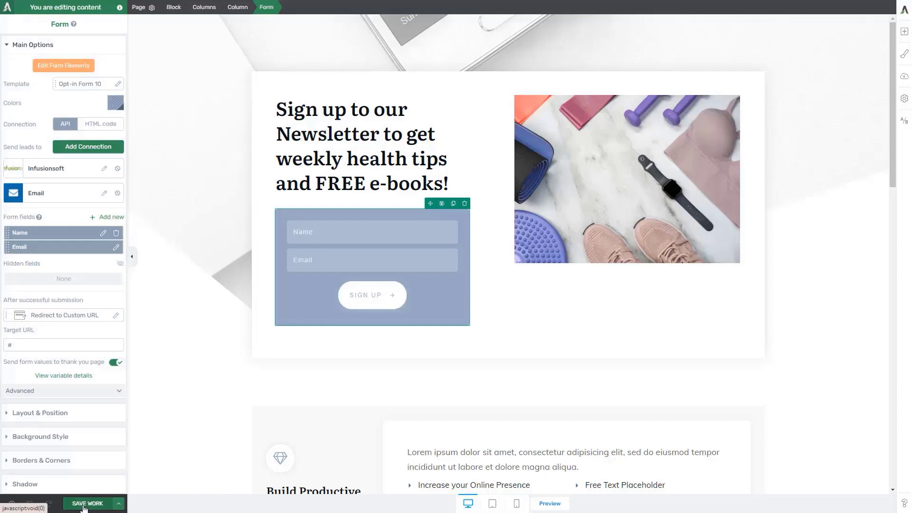
click(83, 505)
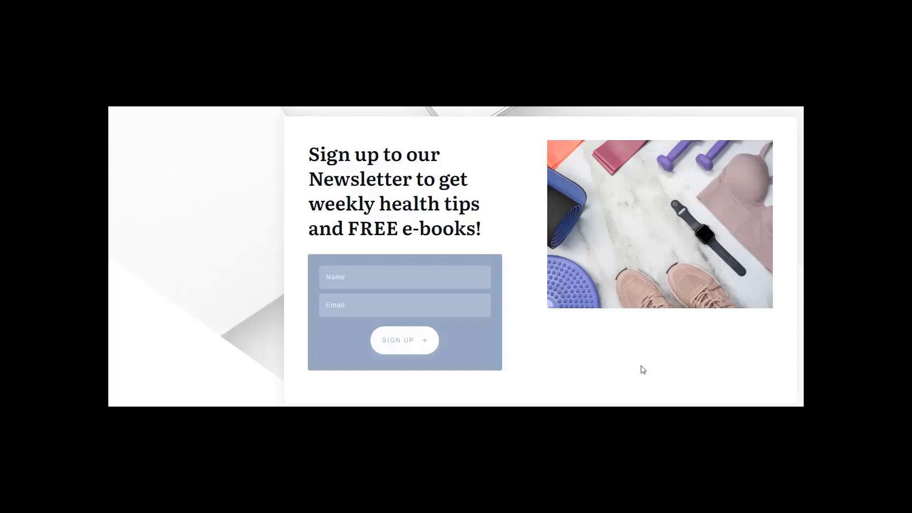
Submit the newsletter form with a test name and email, and open the "Let me ask you a question..." message in the inbox
click(403, 306)
click(409, 341)
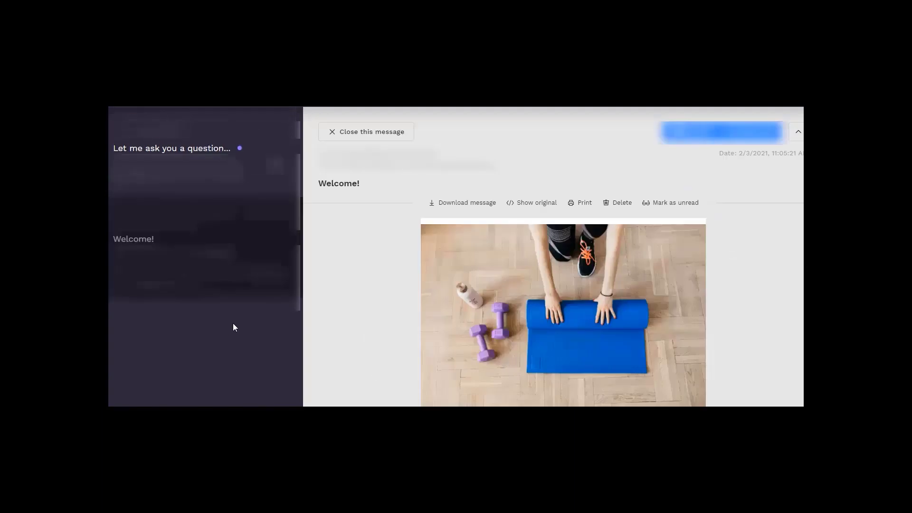
click(193, 170)
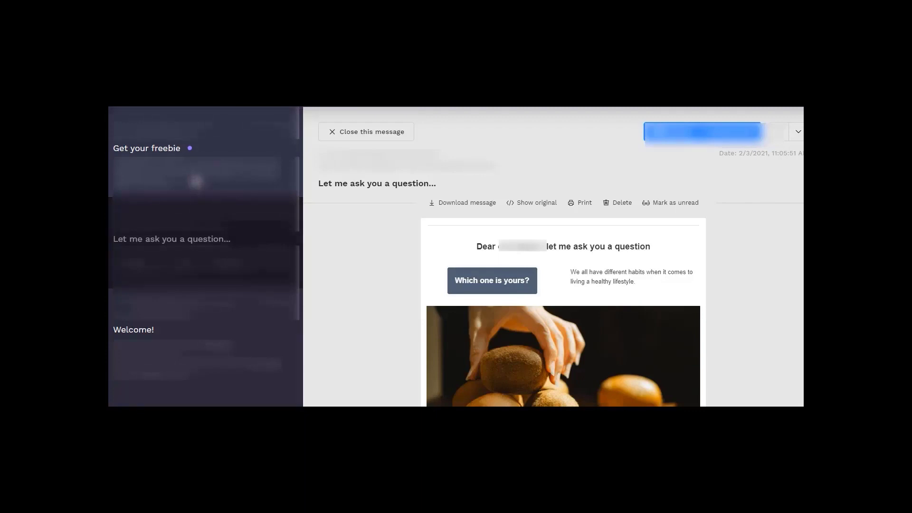
Open the "Get your freebie" email and follow its "GET IT NOW" link to the offer page
click(196, 180)
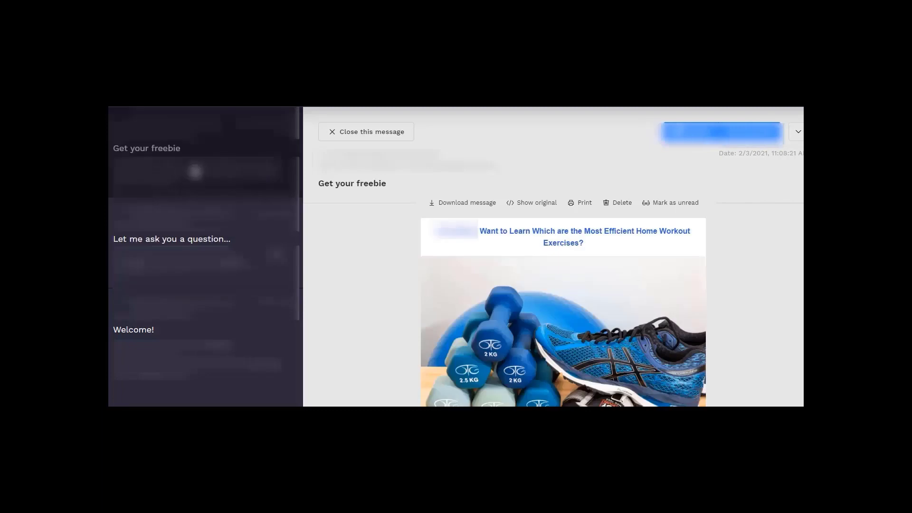
scroll(696, 392, down, 5)
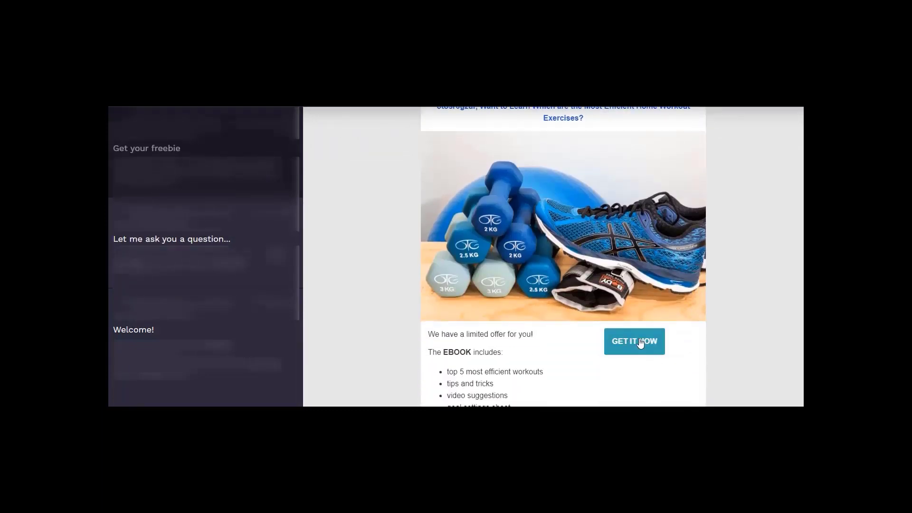
click(643, 342)
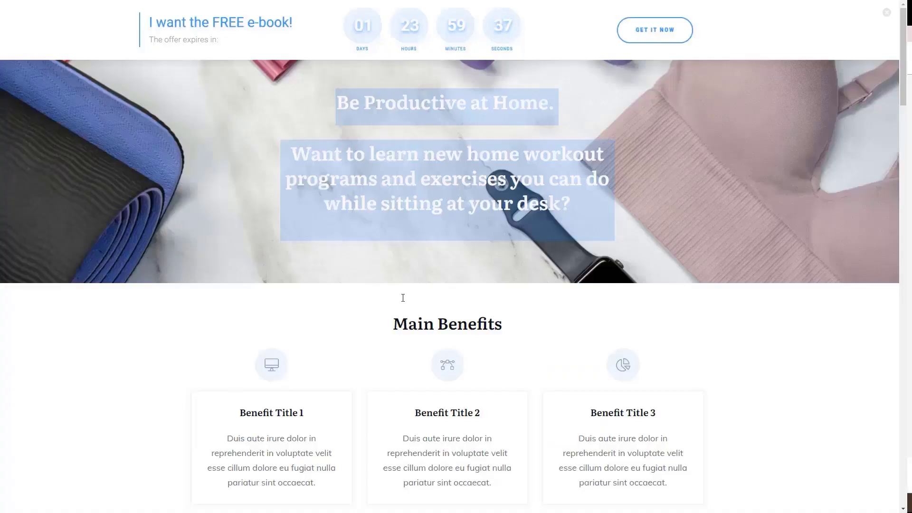